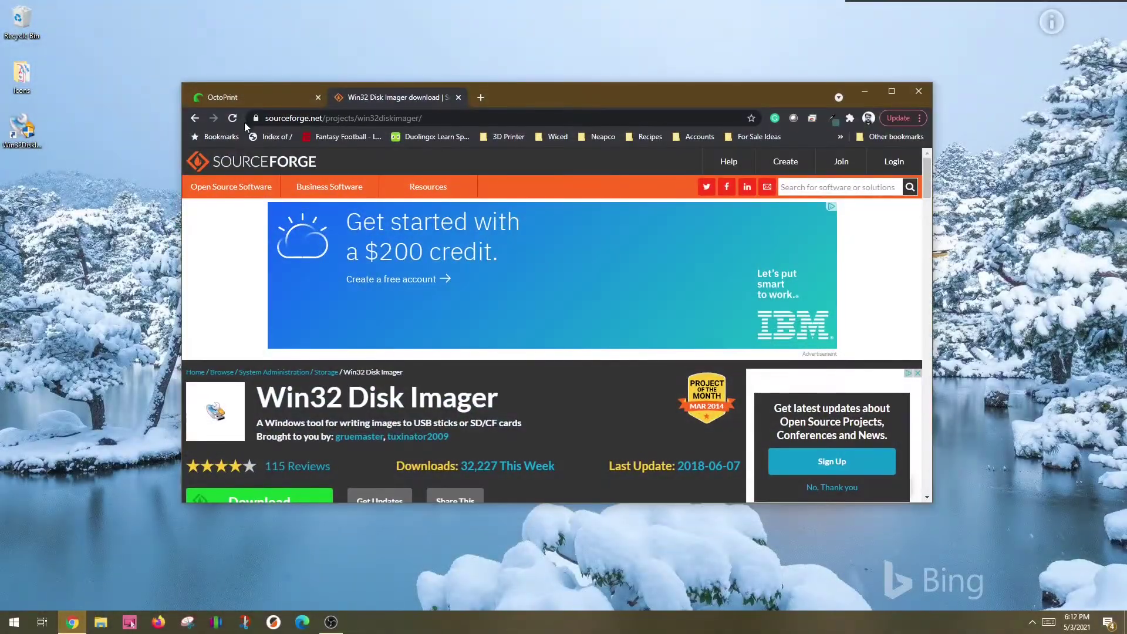
Download win32diskimager-1.0.0-install.exe from the SourceForge Win32 Disk Imager page.
click(239, 101)
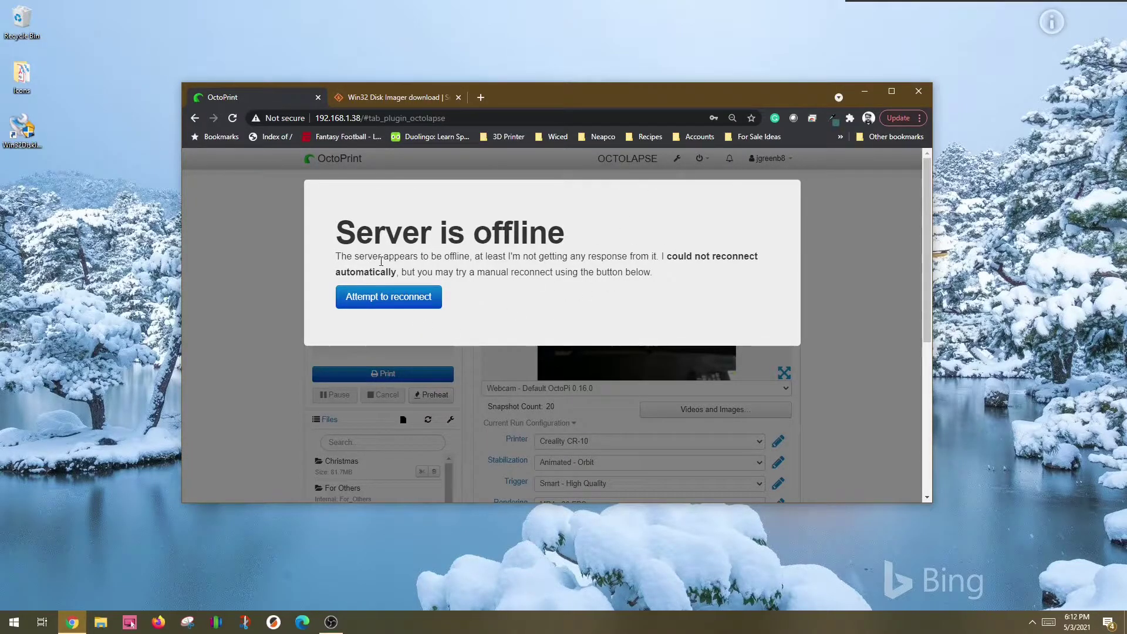
click(405, 97)
click(196, 119)
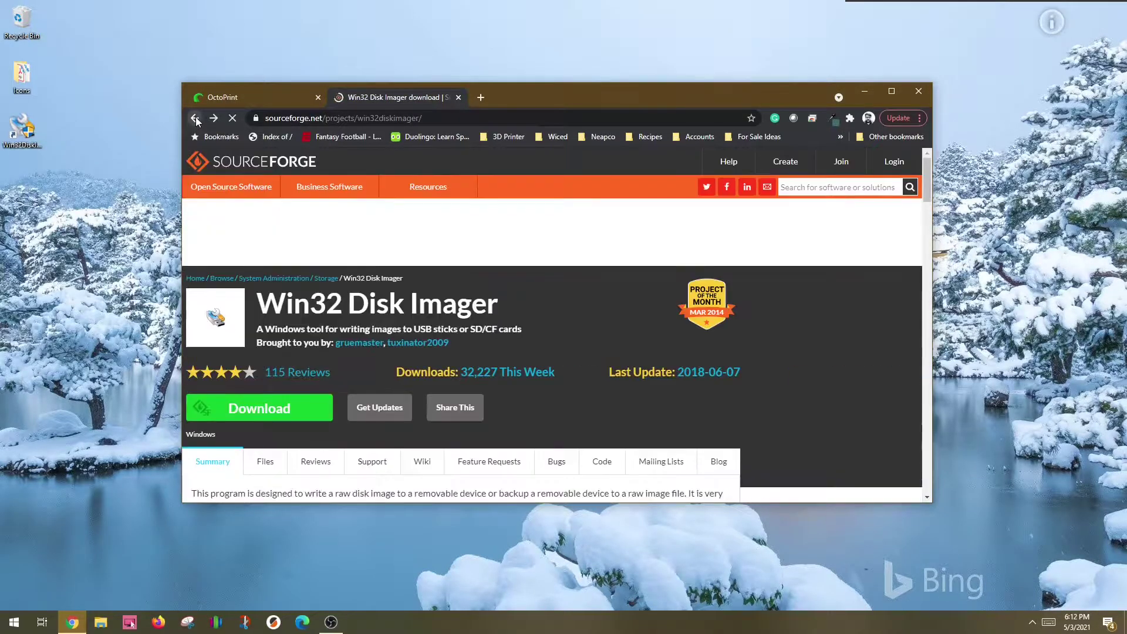
click(195, 118)
click(214, 119)
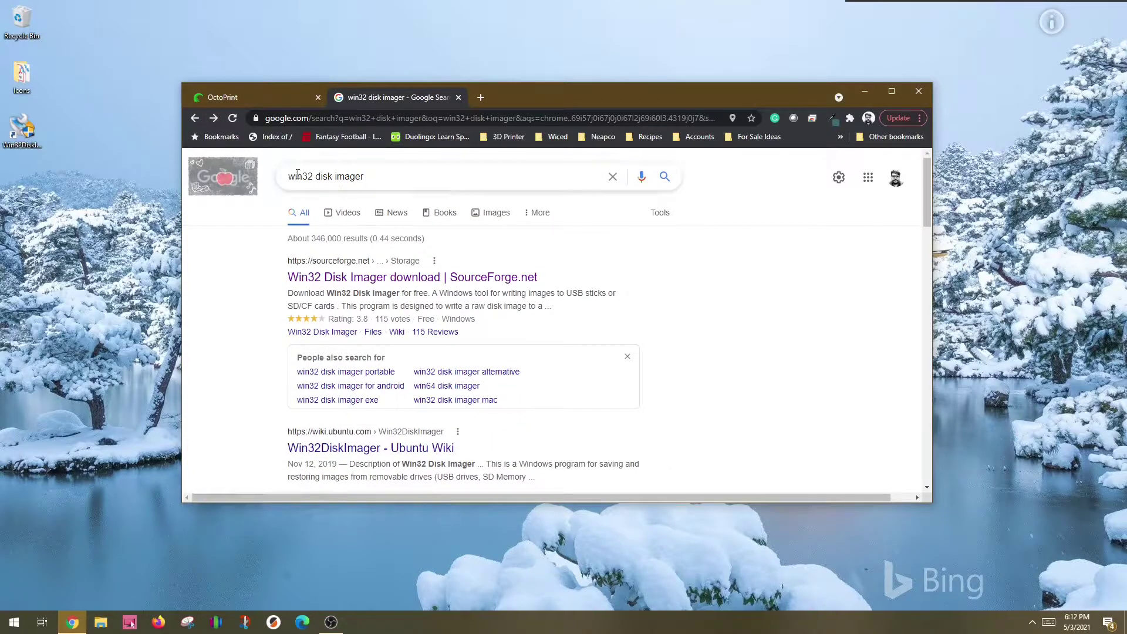
click(336, 281)
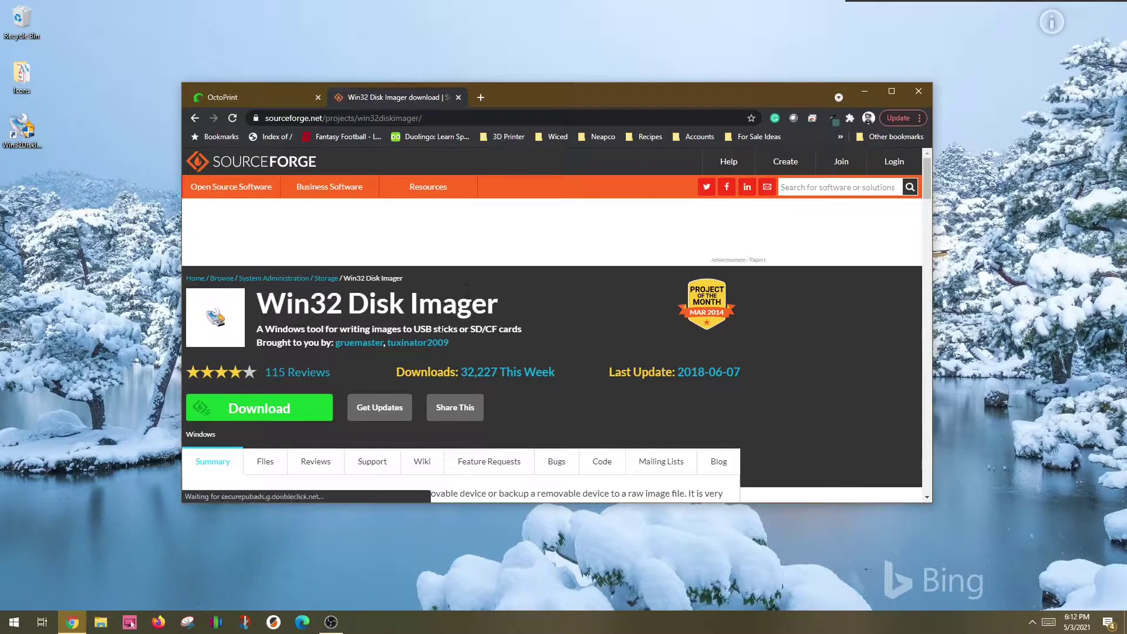
click(270, 411)
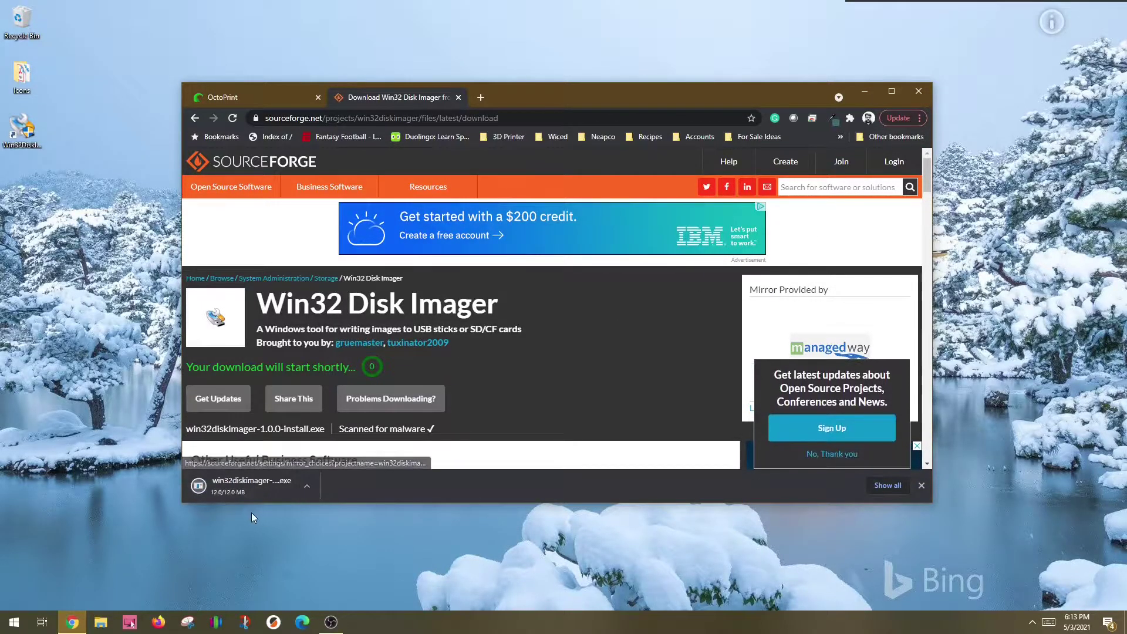
Close the Chrome window now that the installer has downloaded.
click(920, 91)
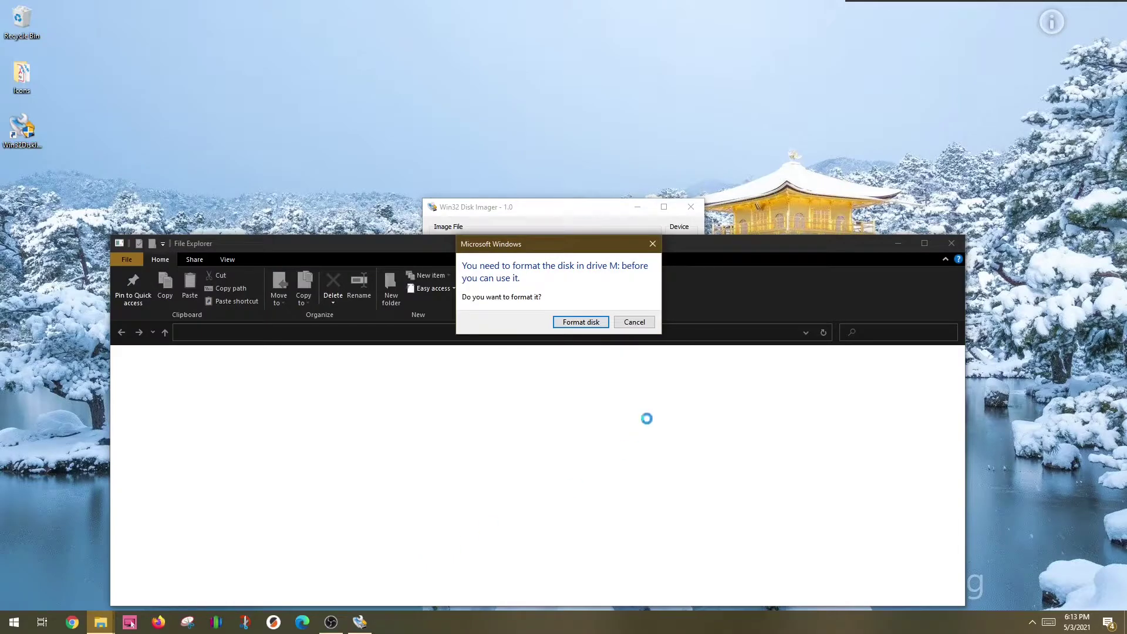
Cancel the drive M: format prompts and error, then close File Explorer.
click(635, 323)
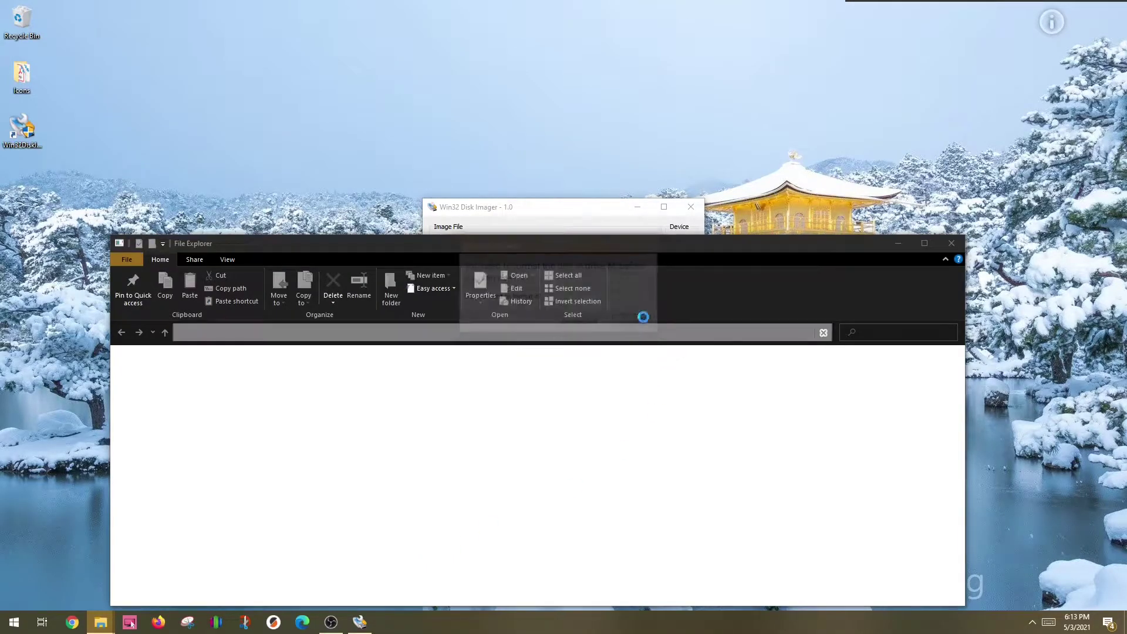
click(699, 330)
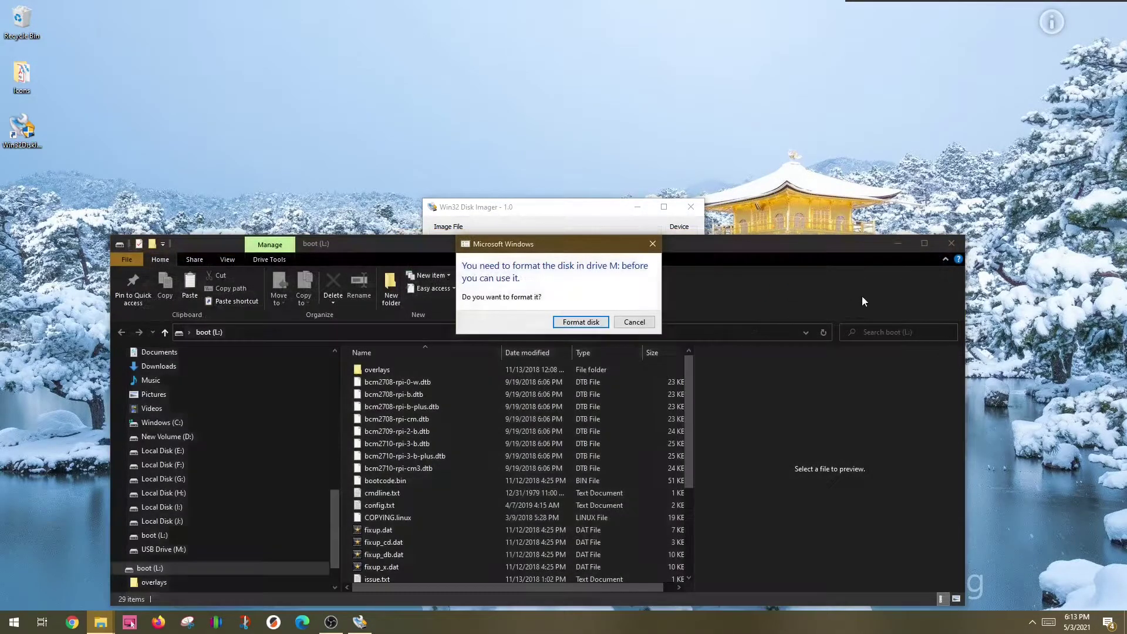
click(646, 322)
click(952, 245)
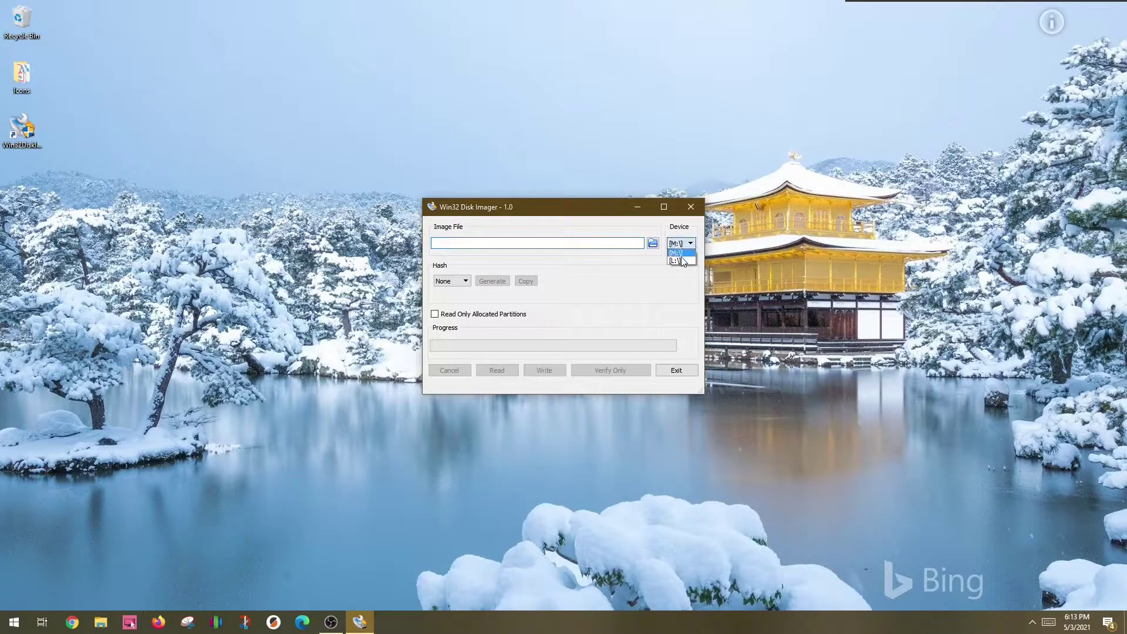
Set the imager's device to the L: boot drive and confirm it in File Explorer.
click(682, 259)
click(687, 247)
click(100, 623)
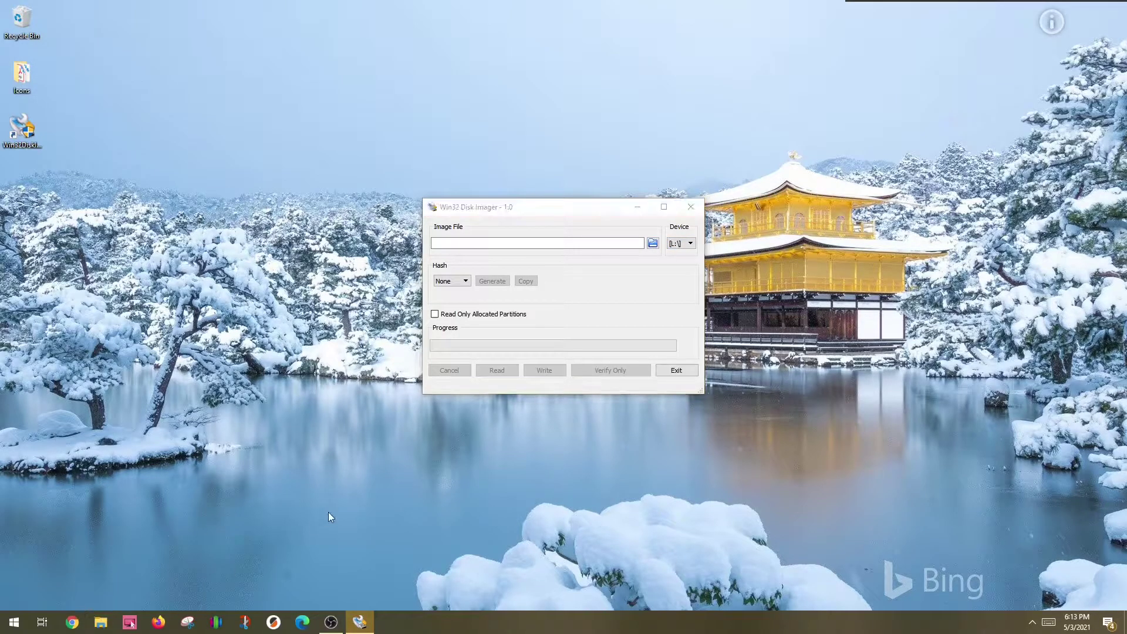
scroll(255, 498, down, 2)
scroll(255, 498, down, 3)
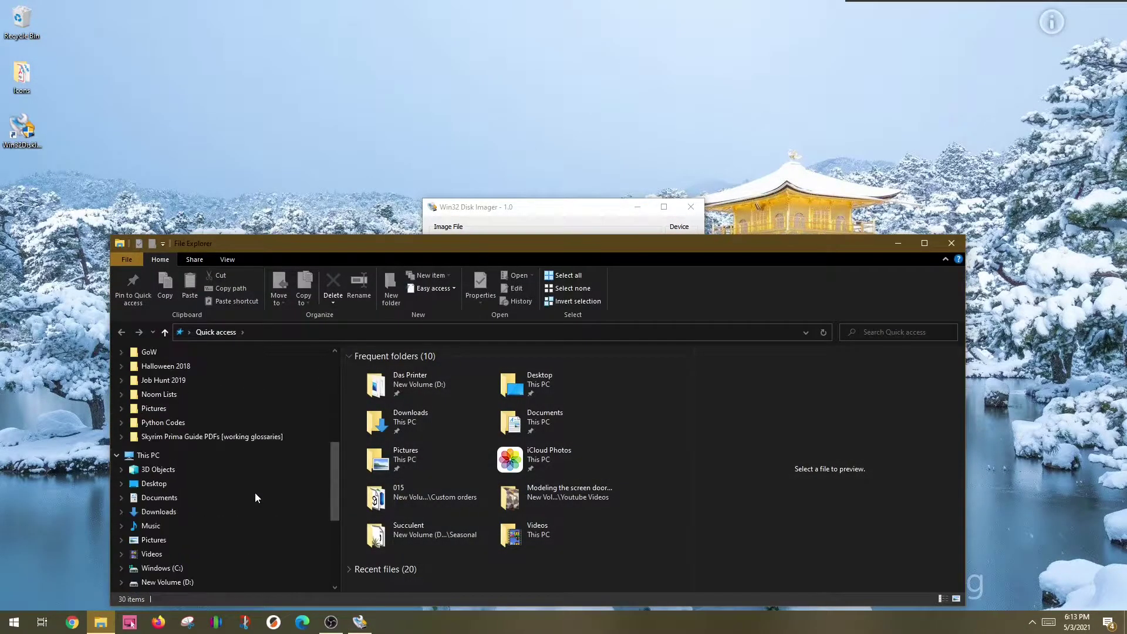
scroll(255, 498, down, 1)
scroll(242, 531, down, 2)
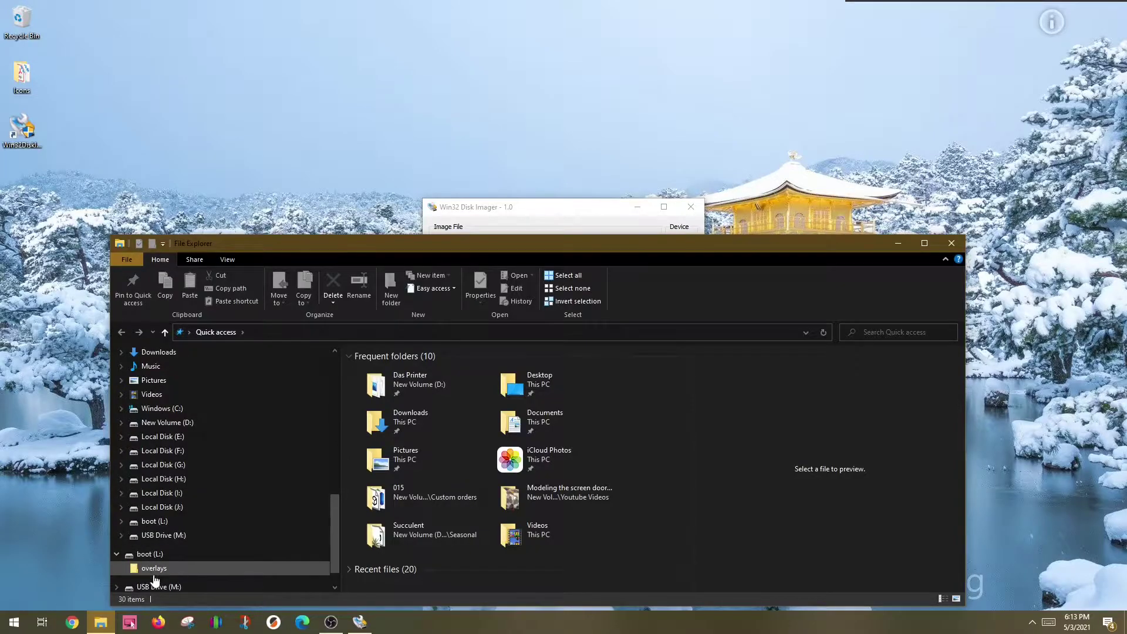
click(951, 243)
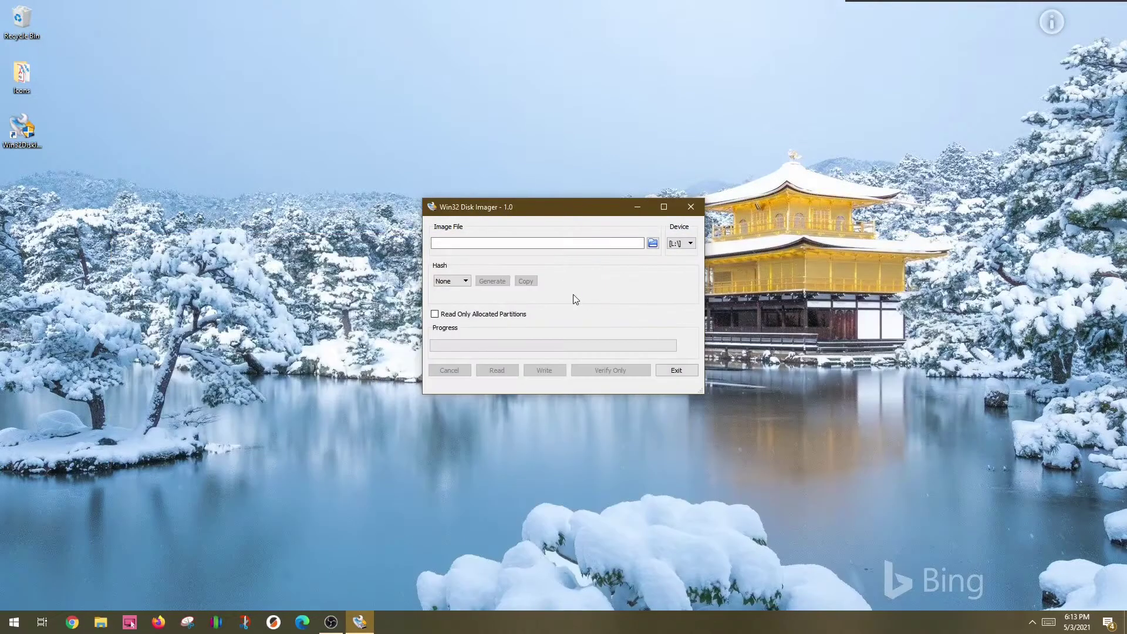
Read drive L: into a Desktop image file named 'Octopi Backup'.
click(653, 244)
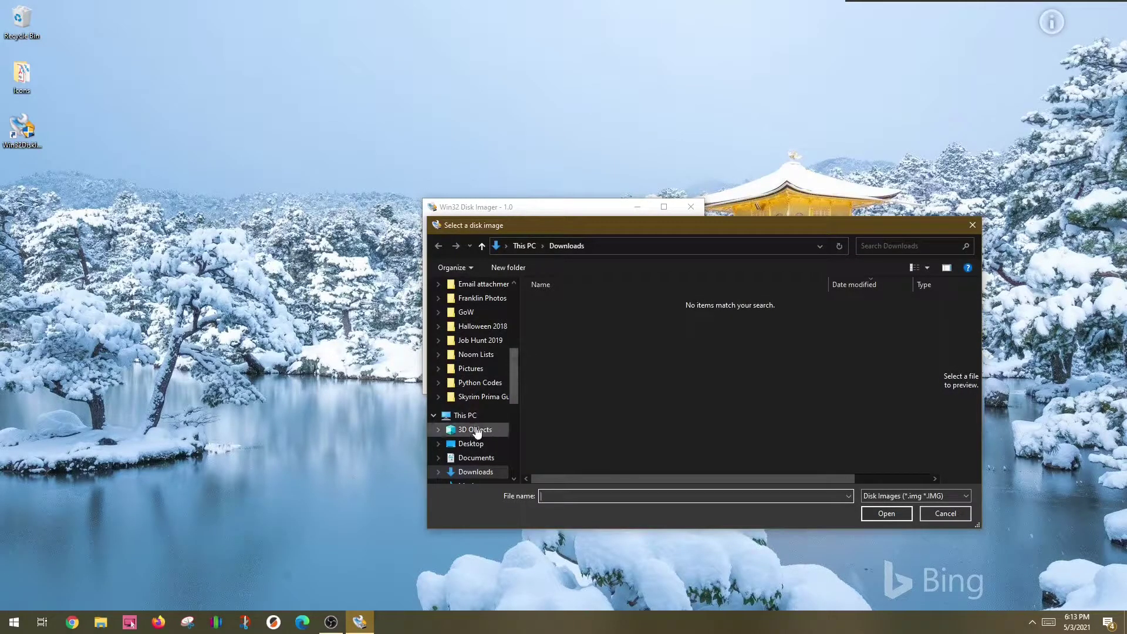
click(471, 444)
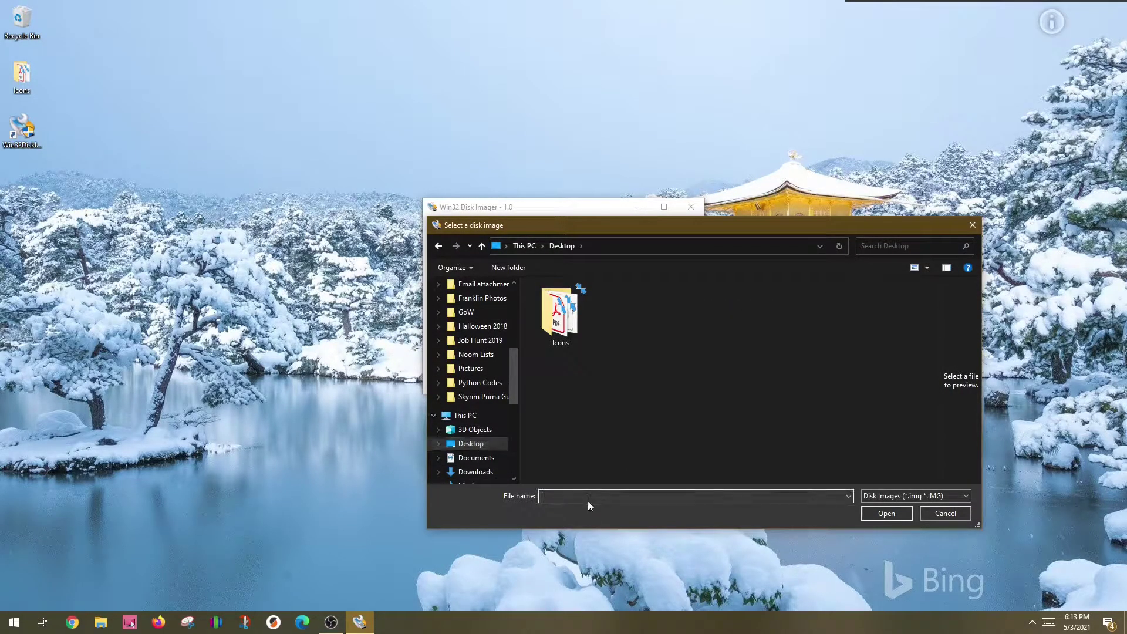
text(Op)
key(Return)
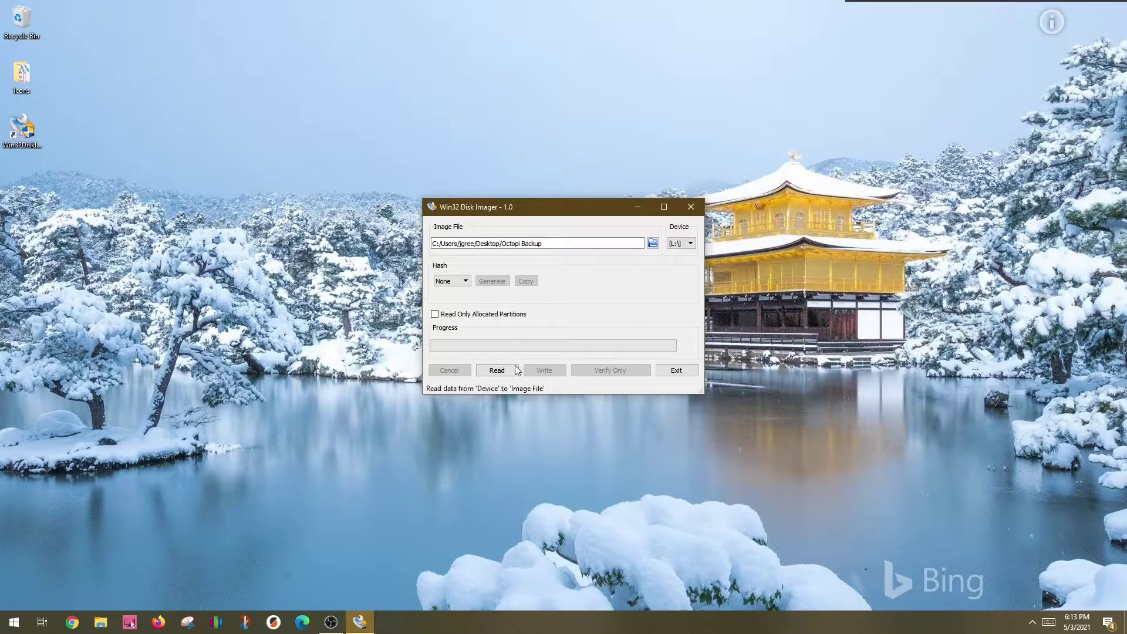
click(498, 377)
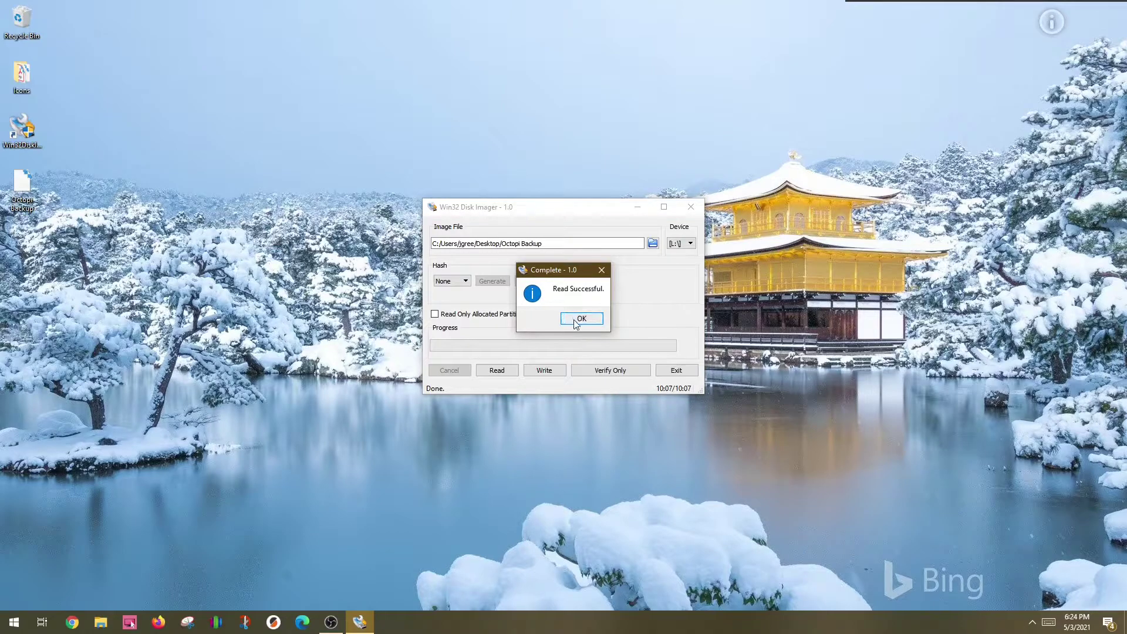
Acknowledge the read success, close the imager, and eject the card's Mass Storage Device.
click(580, 320)
click(692, 209)
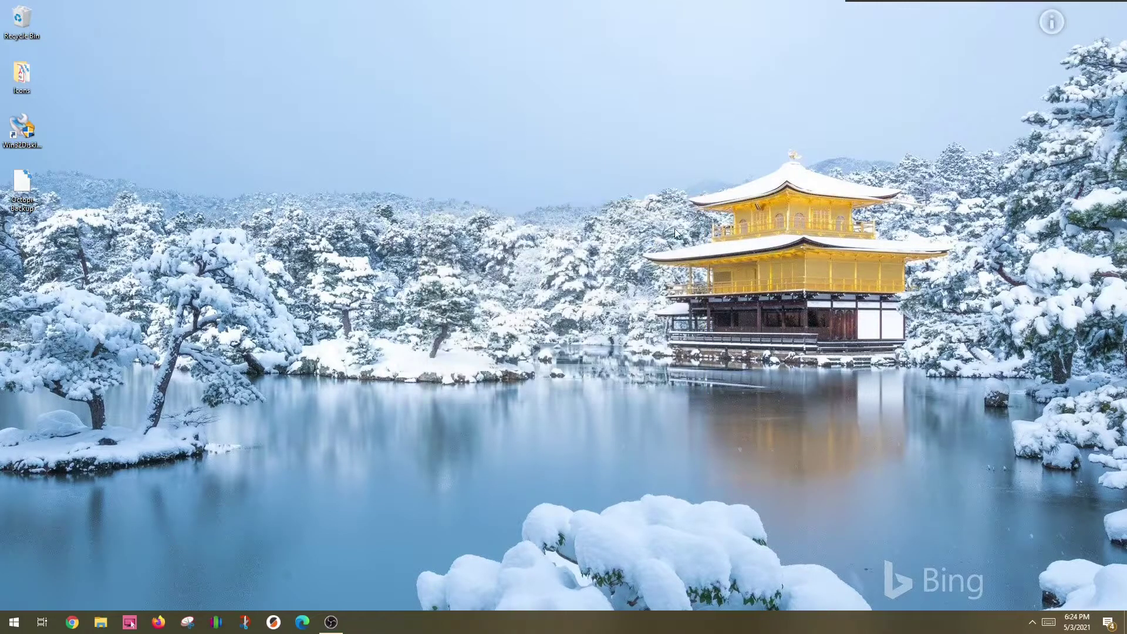
click(1032, 623)
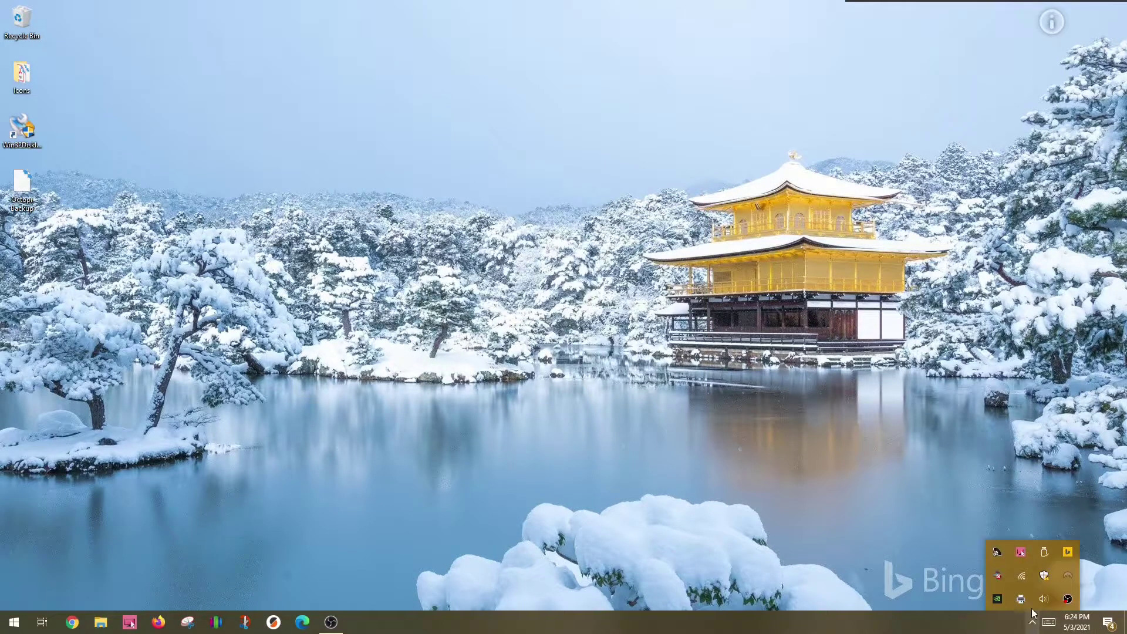
click(1044, 552)
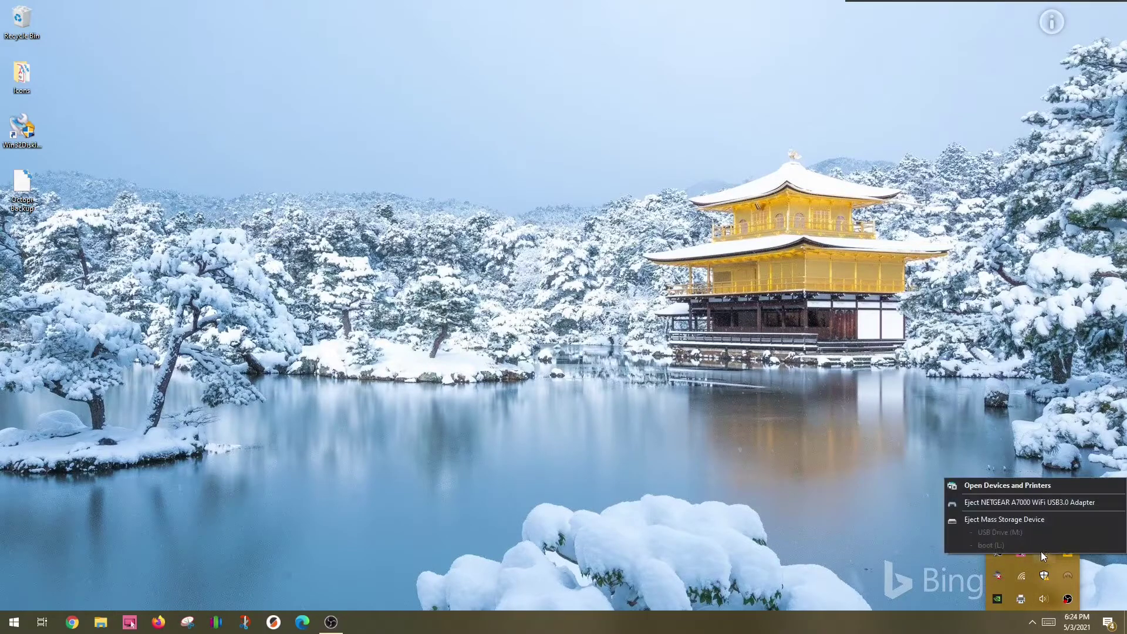
click(1039, 522)
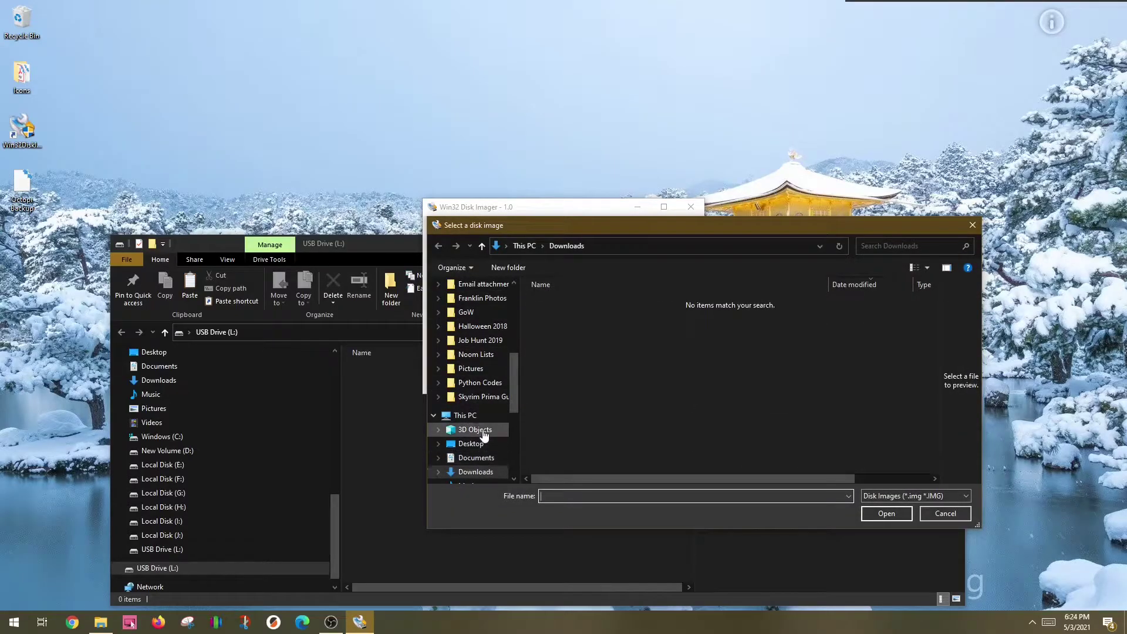
Load the Desktop 'Octopi Backup' image and write it to device L:, confirming the overwrite.
click(477, 443)
click(946, 497)
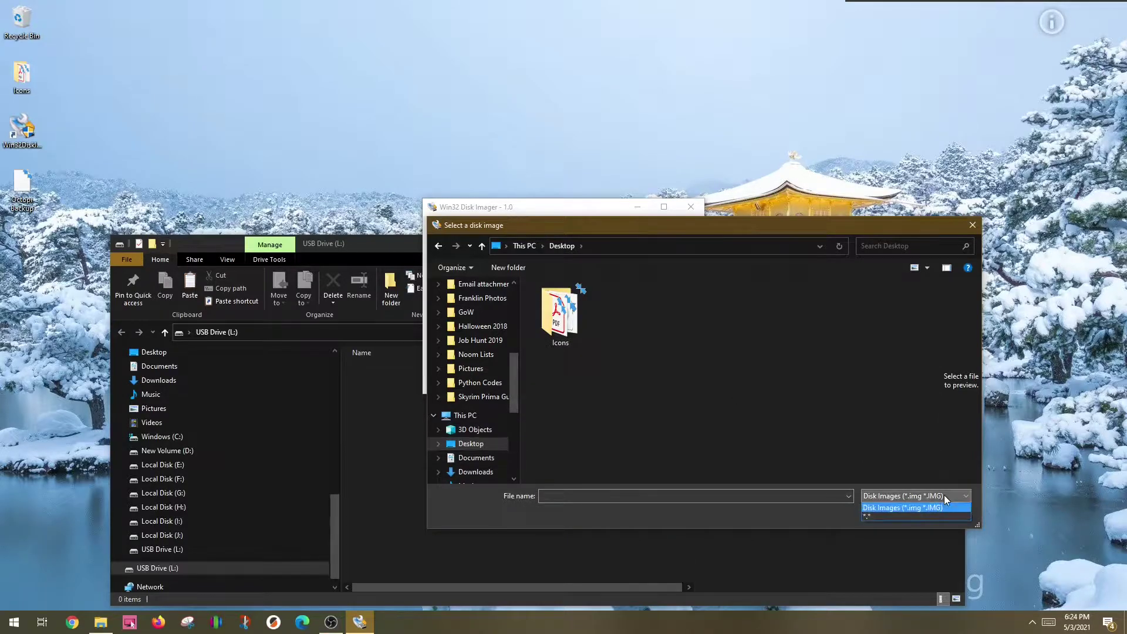
click(911, 514)
click(628, 322)
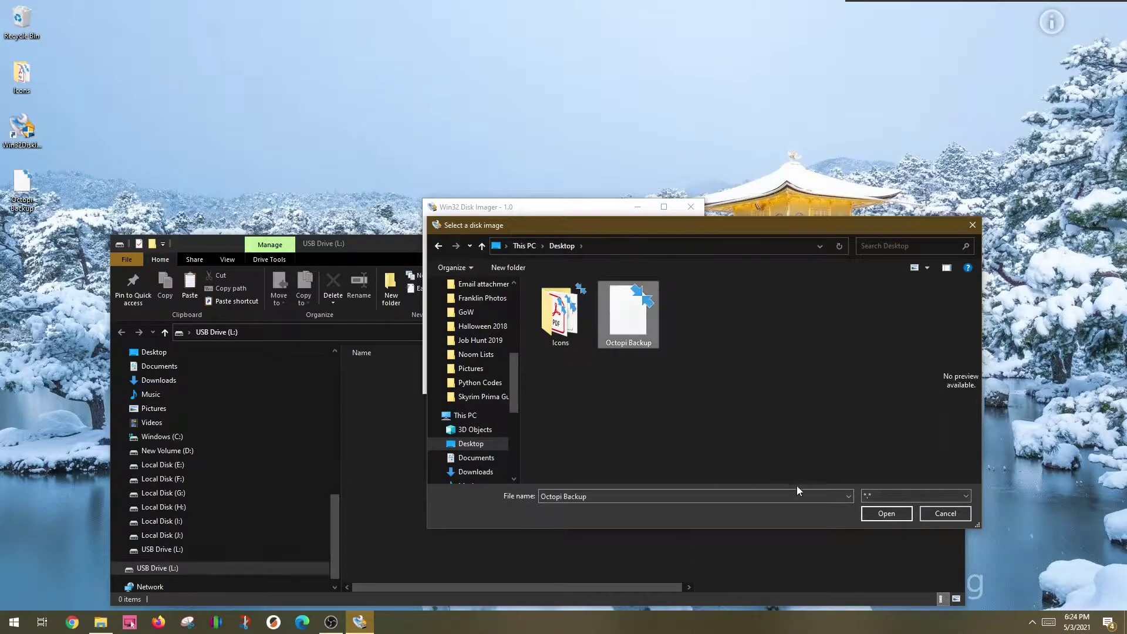
click(886, 515)
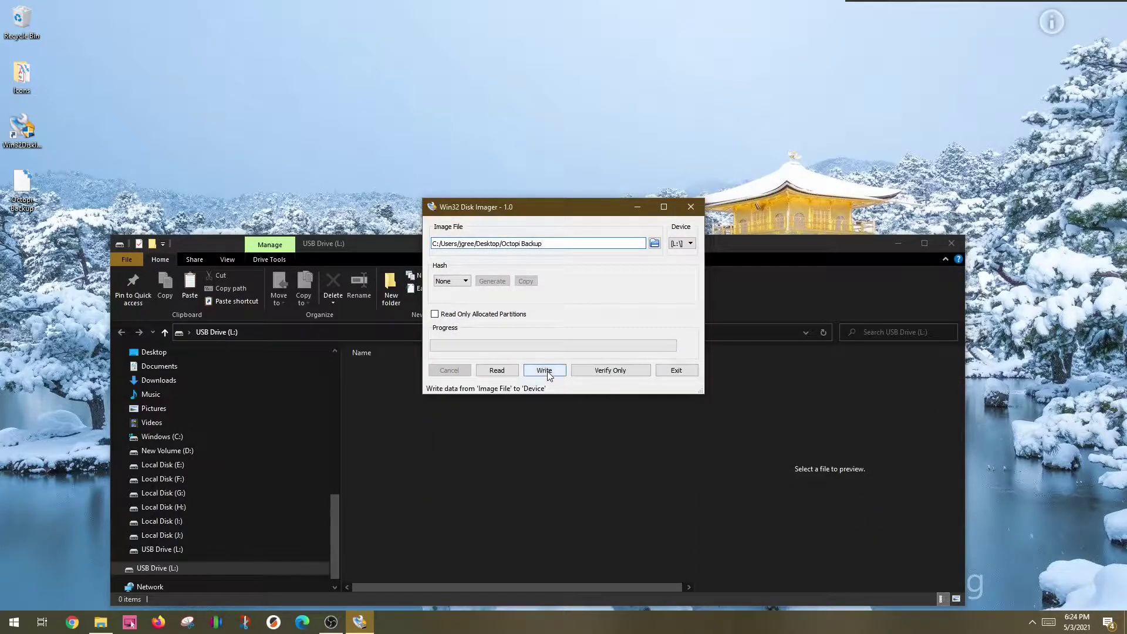
mouse_move(229, 458)
click(545, 371)
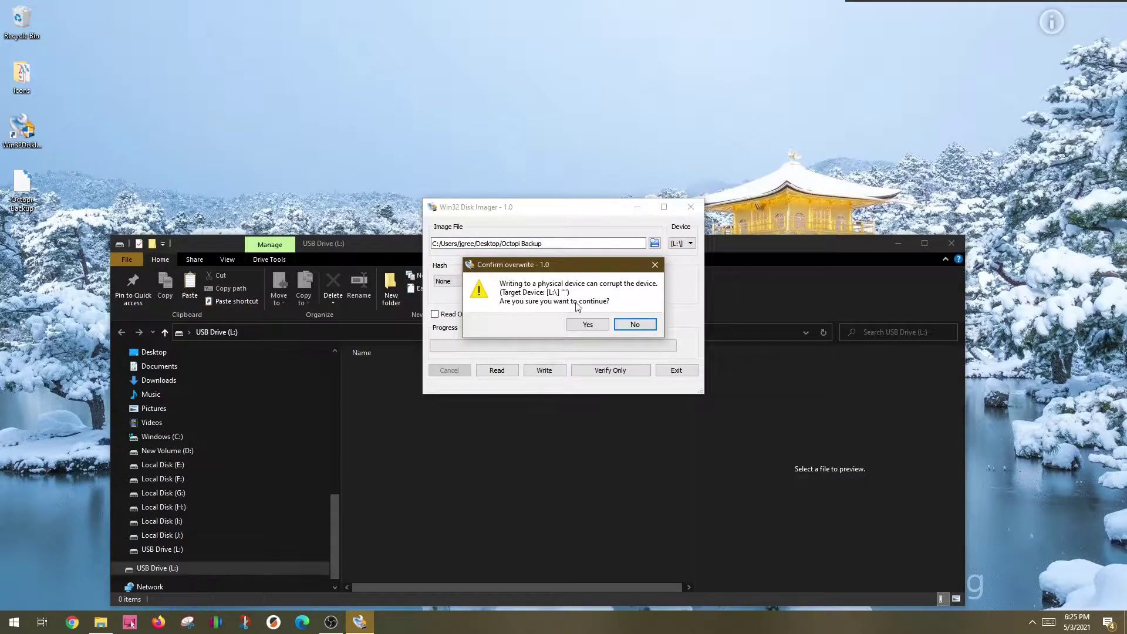
click(592, 325)
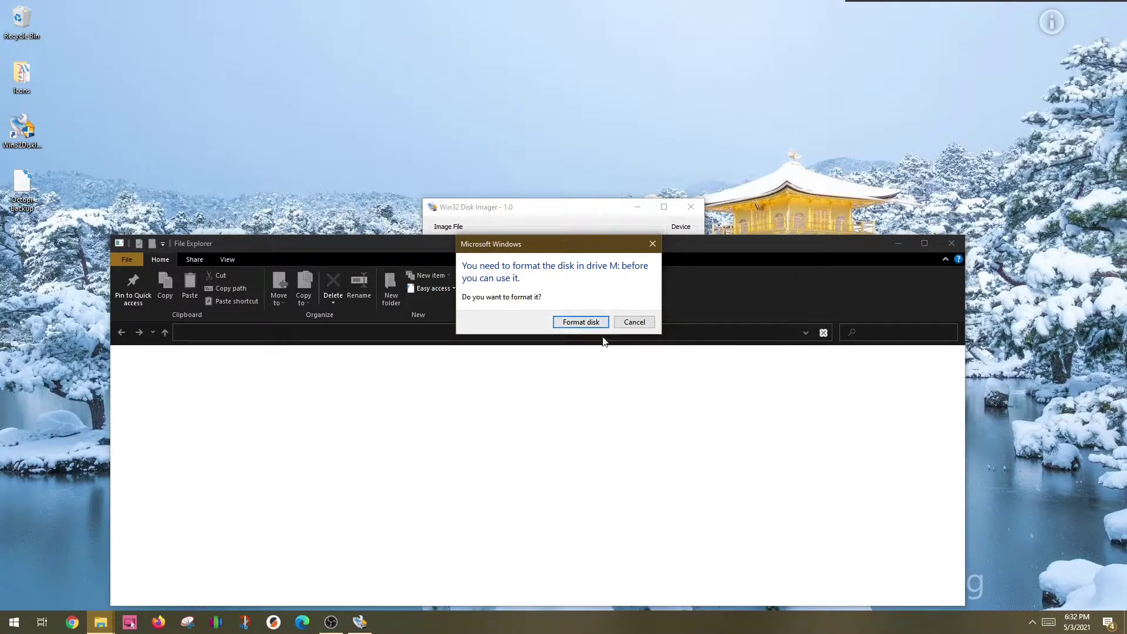
Decline the drive M: format prompts and acknowledge the Write Successful message.
click(635, 321)
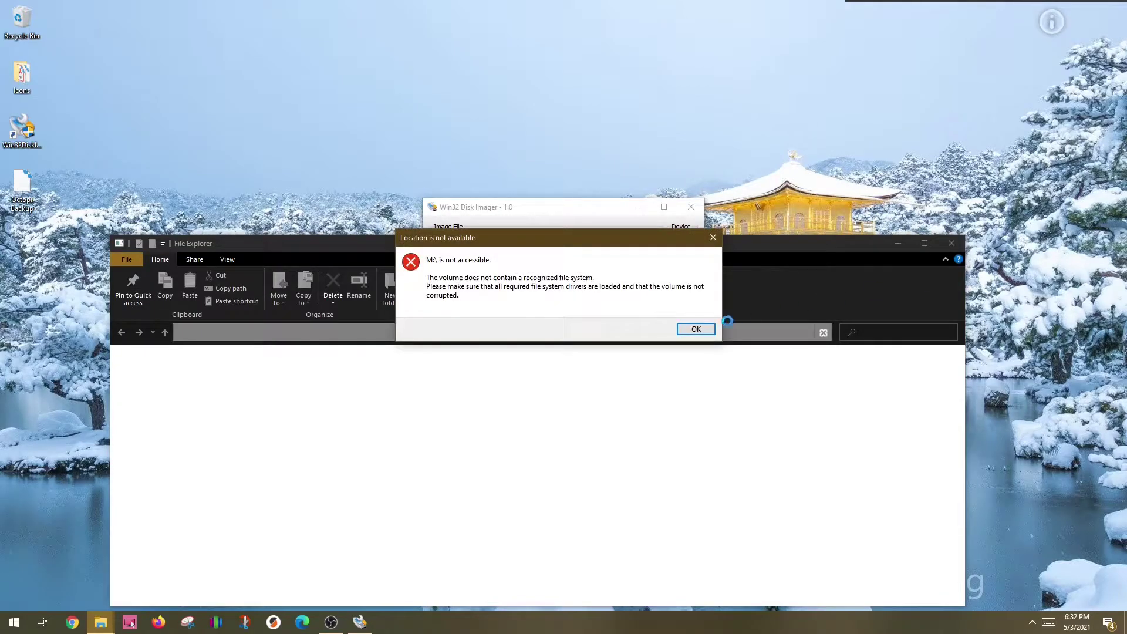
click(696, 329)
click(639, 321)
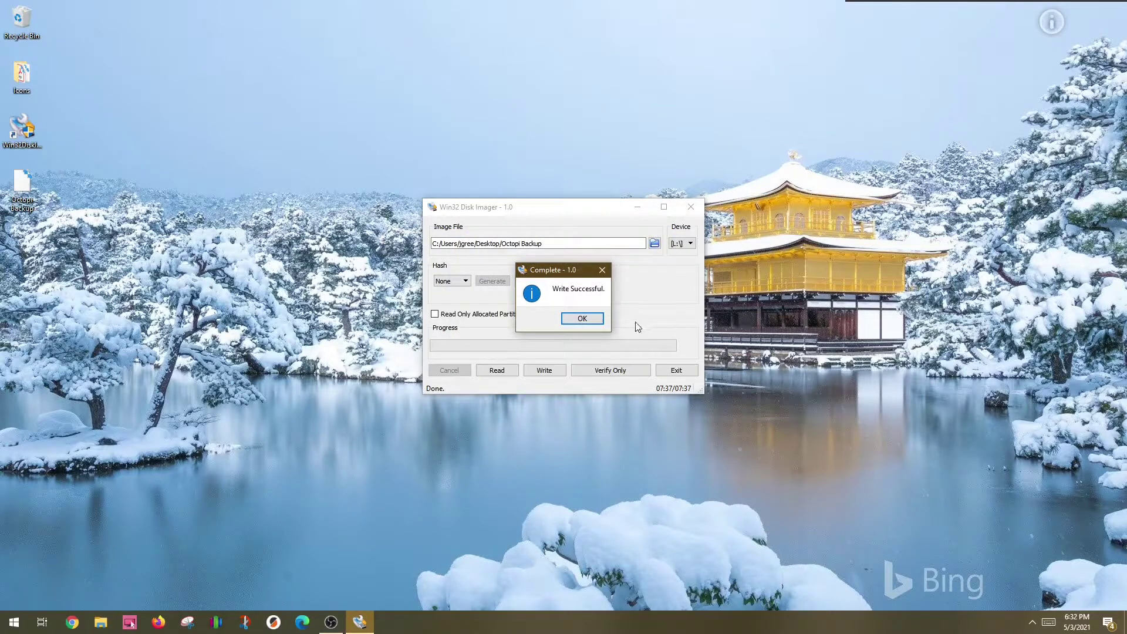
click(583, 318)
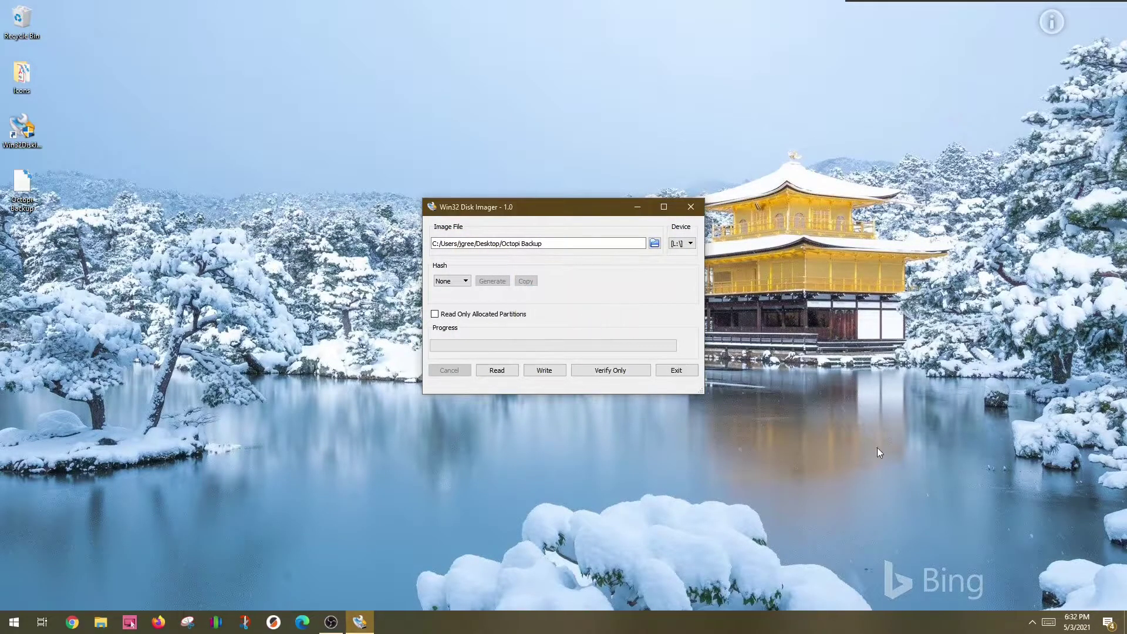
Eject the SD card's Mass Storage Device from the tray's Safely Remove Hardware menu.
click(1032, 622)
click(1049, 555)
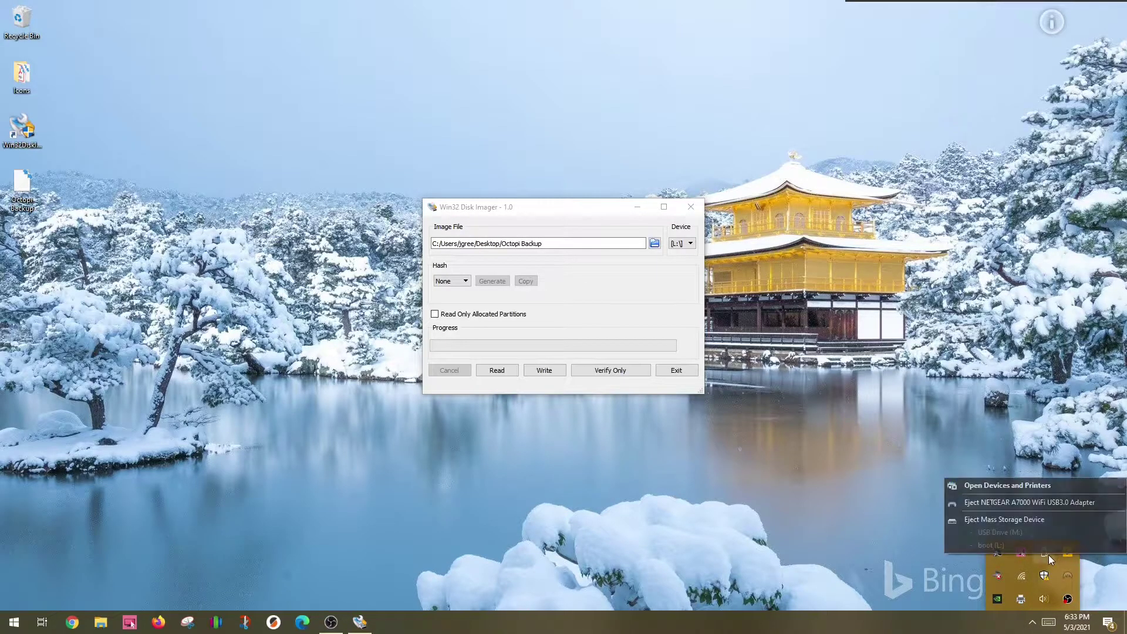
click(1027, 520)
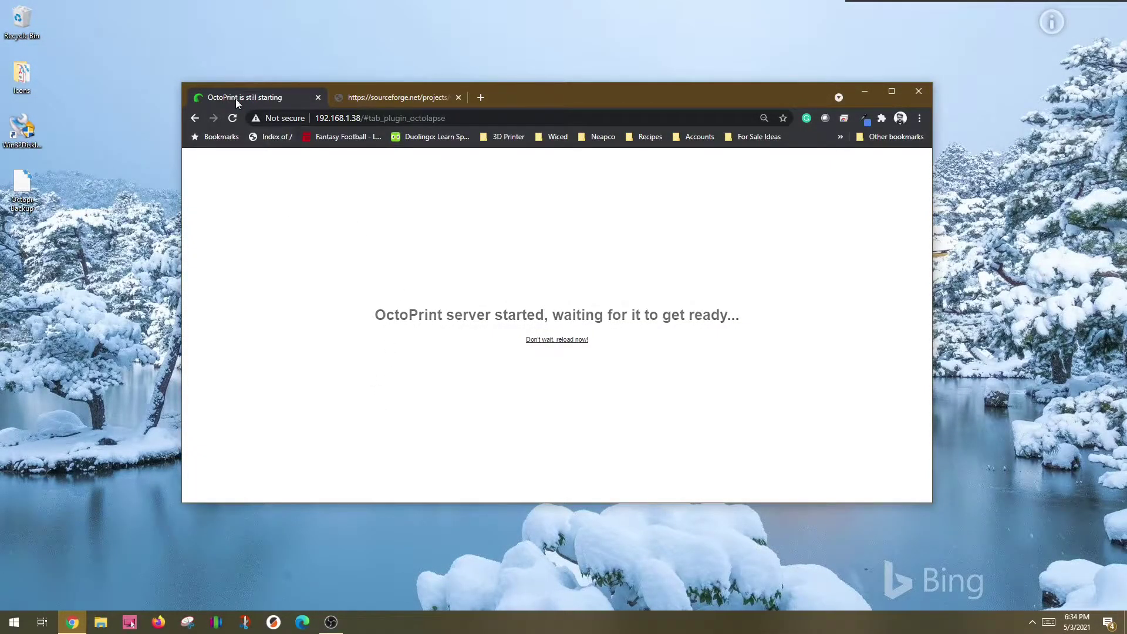
Maximize Chrome and close the download bar to see the OctoPrint dashboard.
click(891, 91)
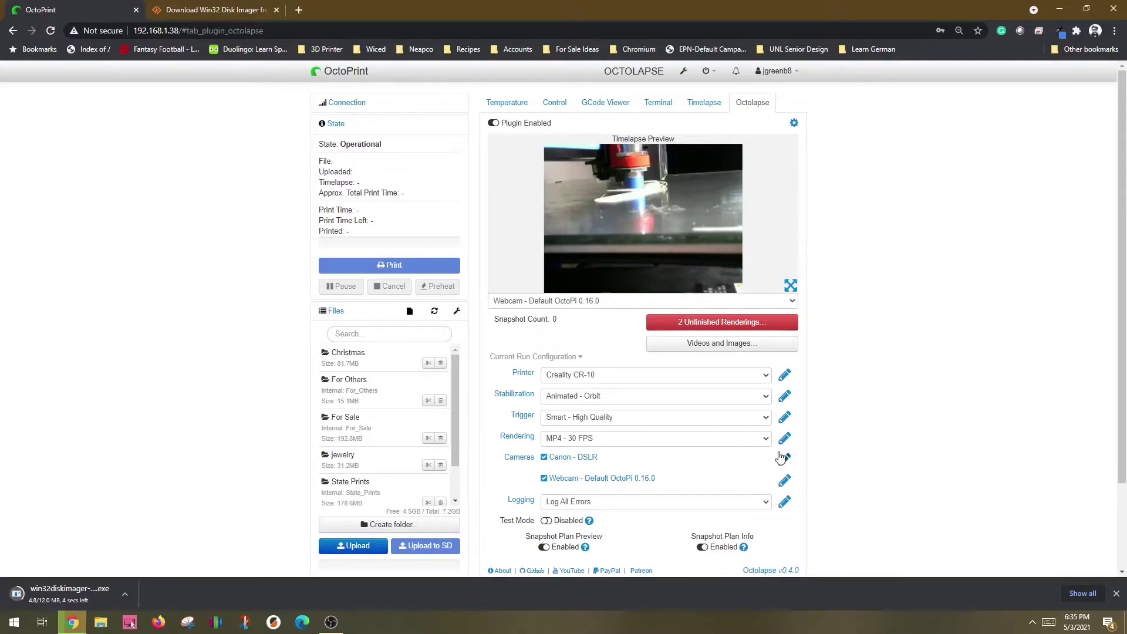
click(1116, 594)
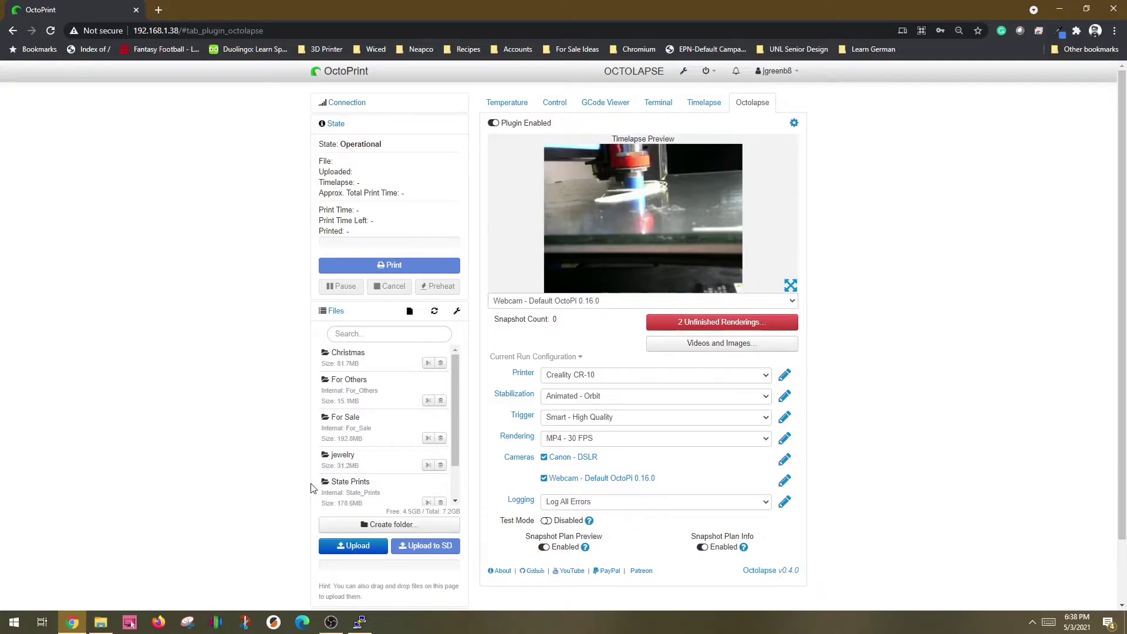
Open an SSH session in PuTTY to 192.168.1.38 and log in as pi.
click(362, 624)
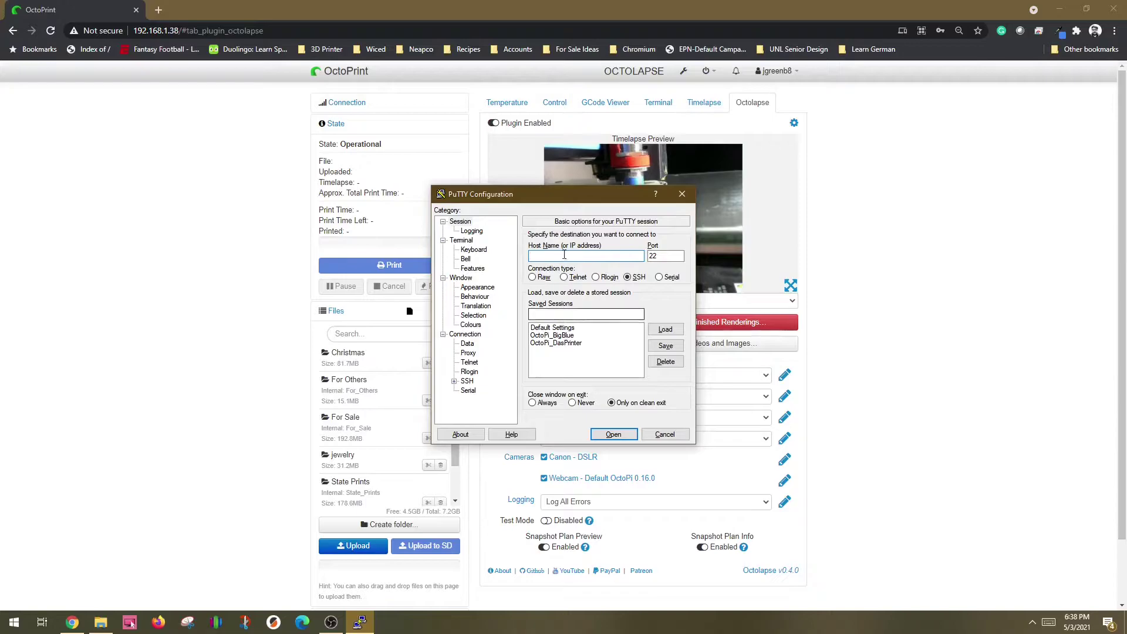
text(192.168.1.38)
key(Return)
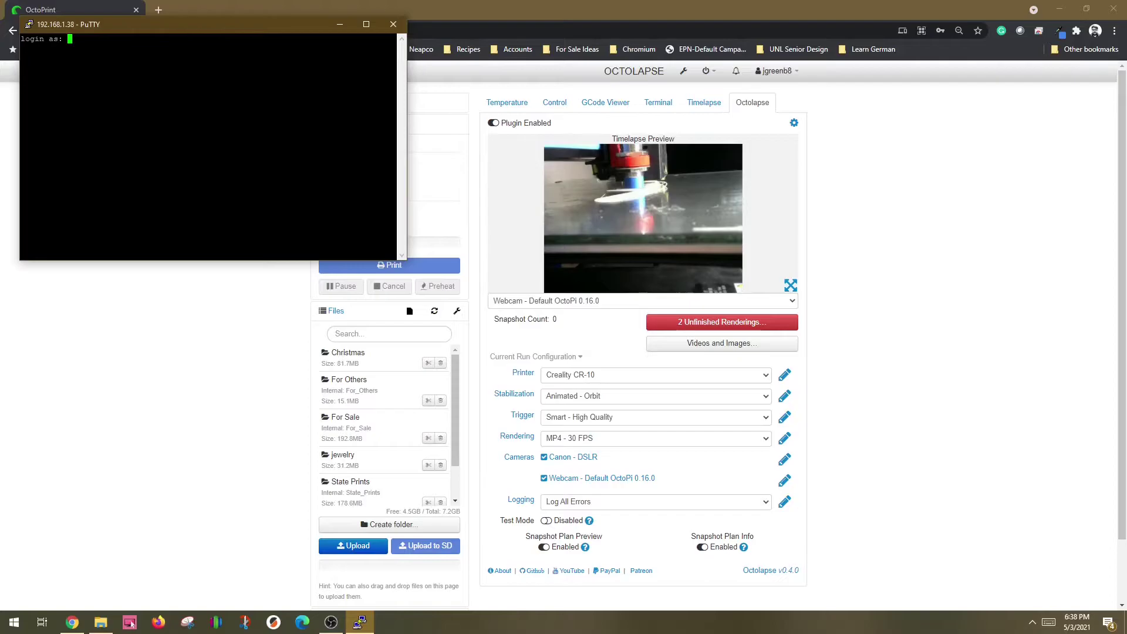
text(pi)
key(Return)
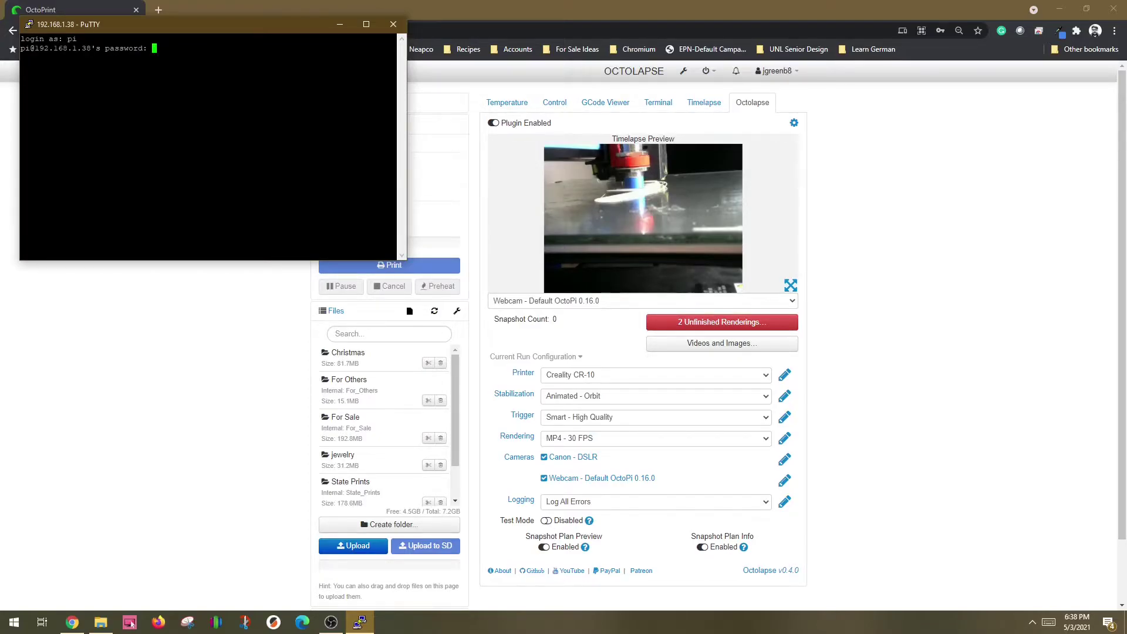
key(Return)
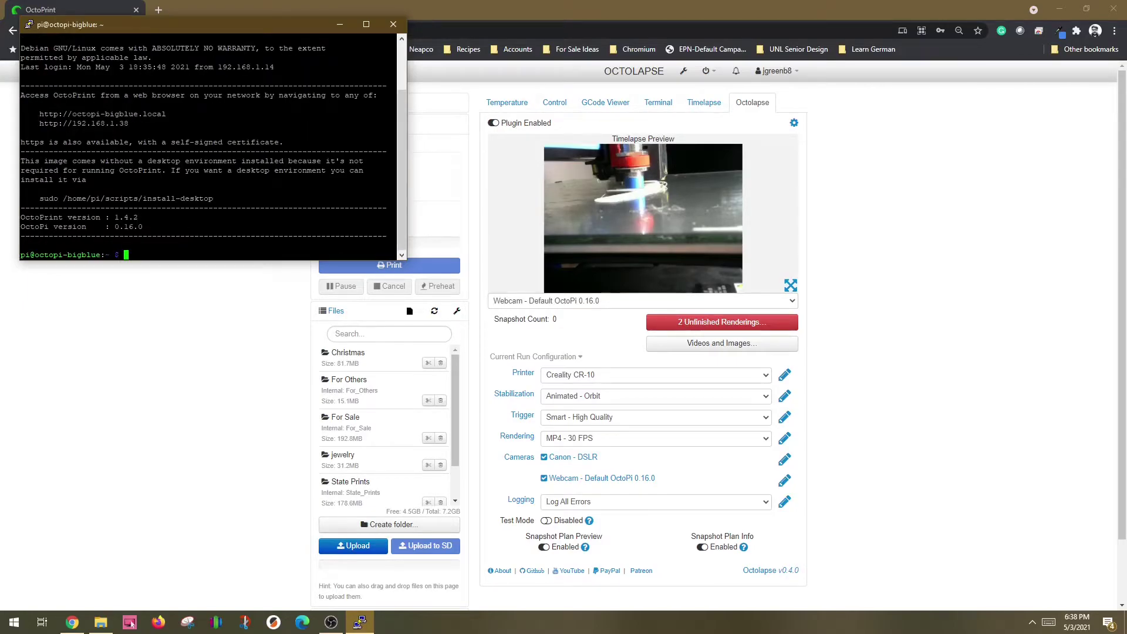
Run sudo raspi-config and enter the password.
text(sudo raspi-config)
key(Return)
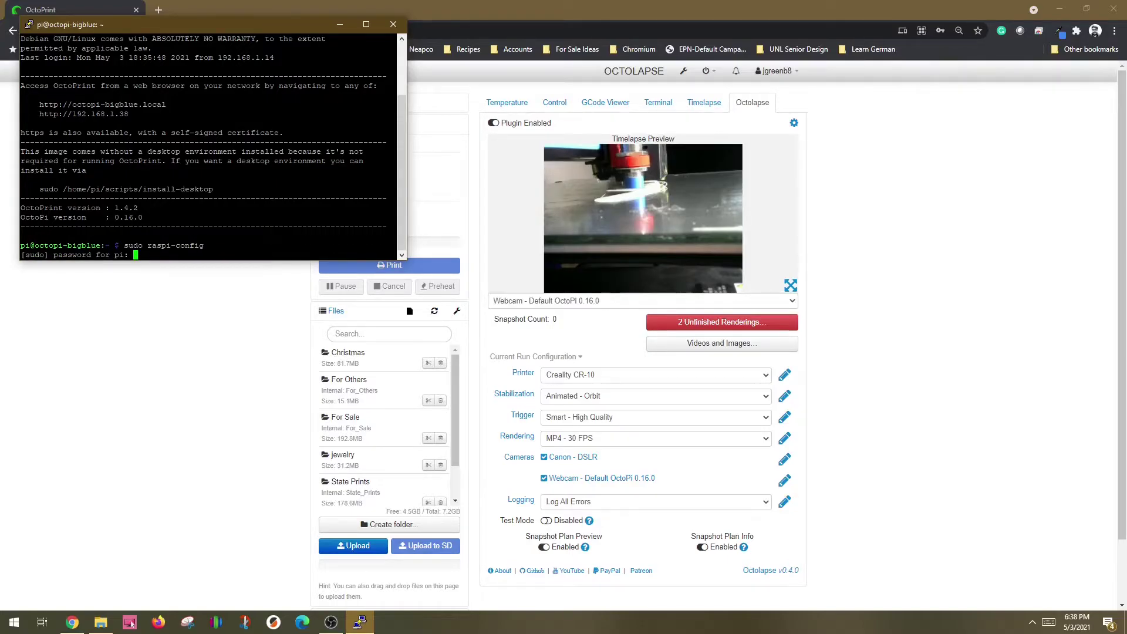
key(Return)
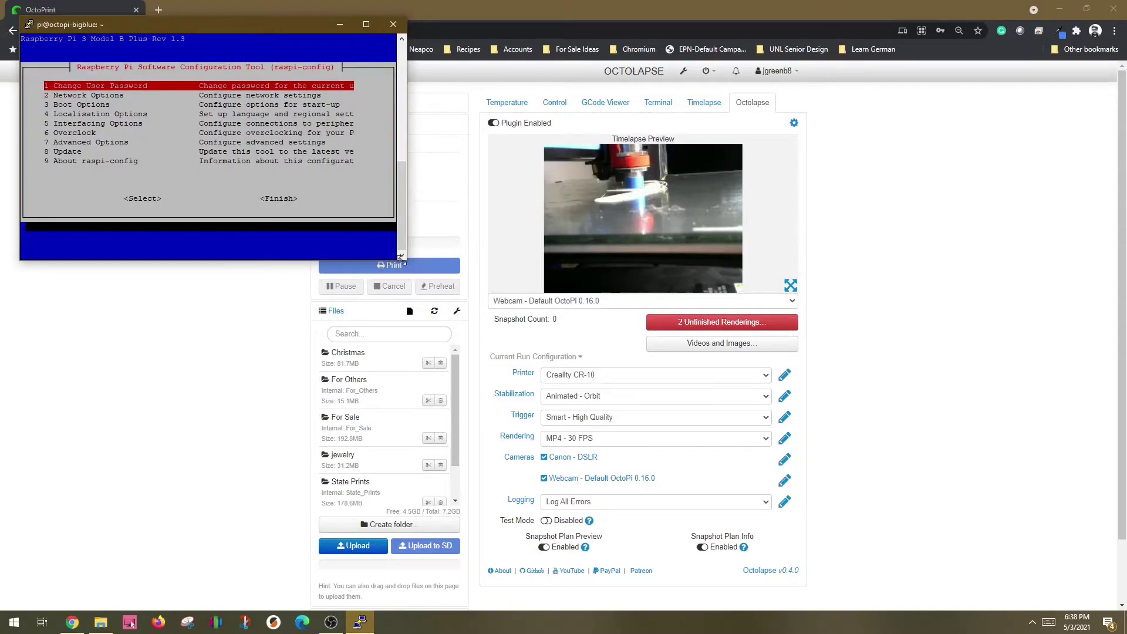
Enlarge the terminal and run Advanced Options > A1 Expand Filesystem.
drag(405, 259, 552, 363)
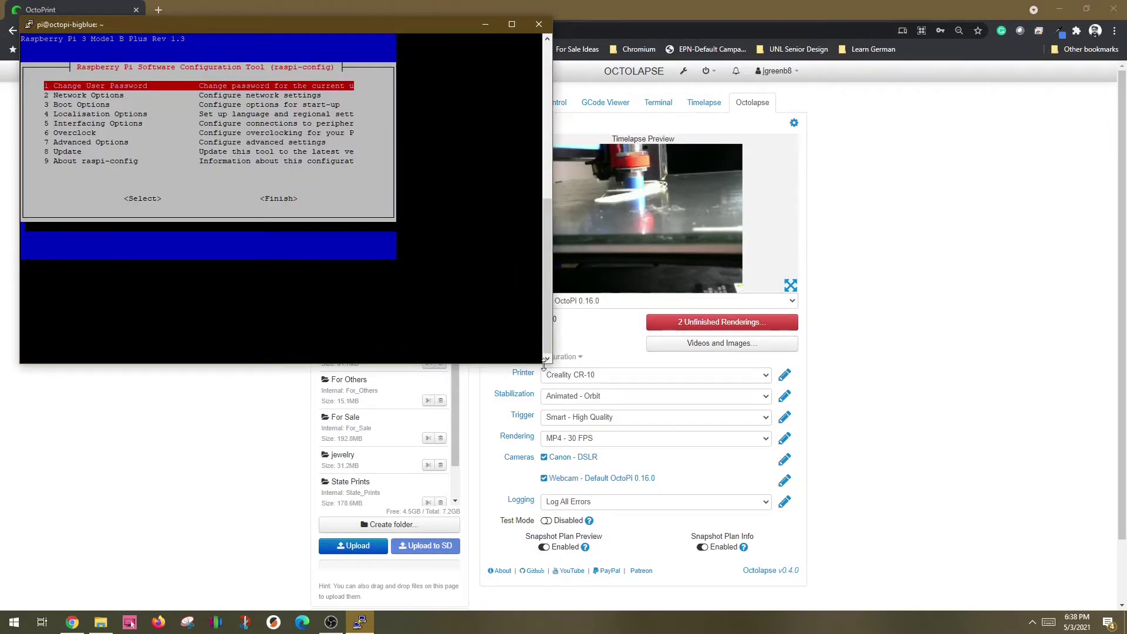
key(Down)
key(Down)
key(Down)
key(Down)
key(Down)
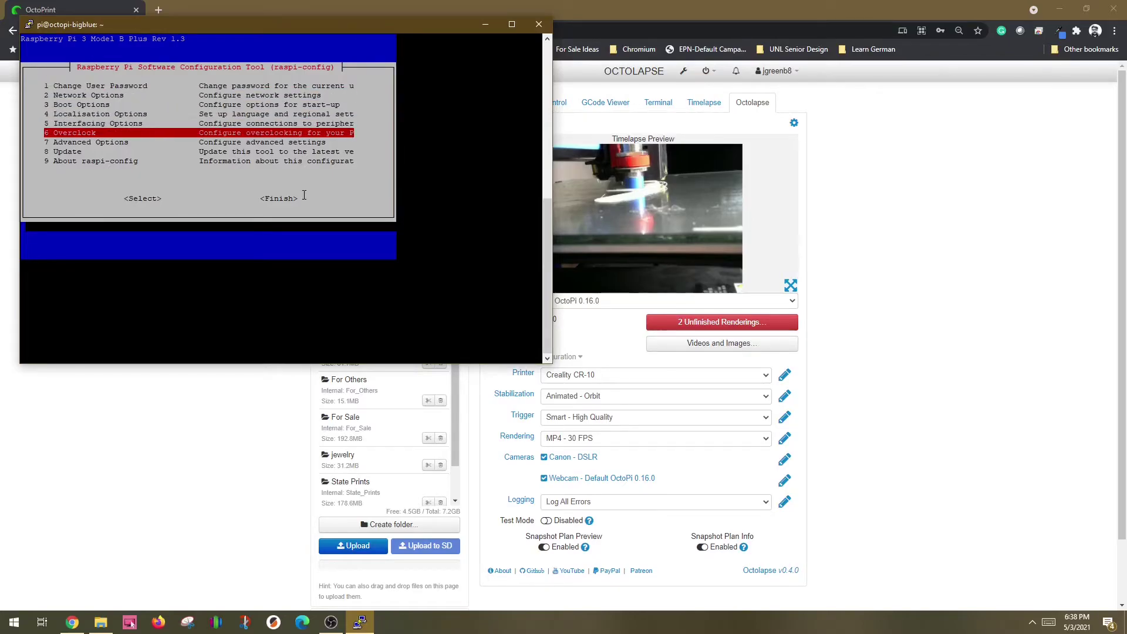
key(Down)
key(Down)
key(Up)
key(Return)
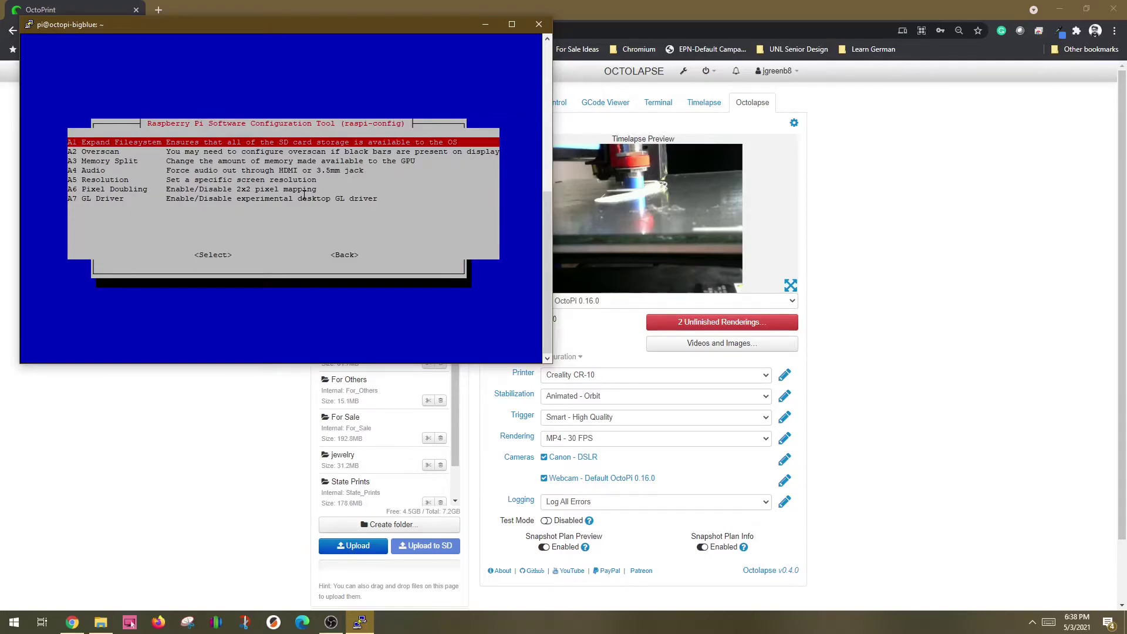
key(Return)
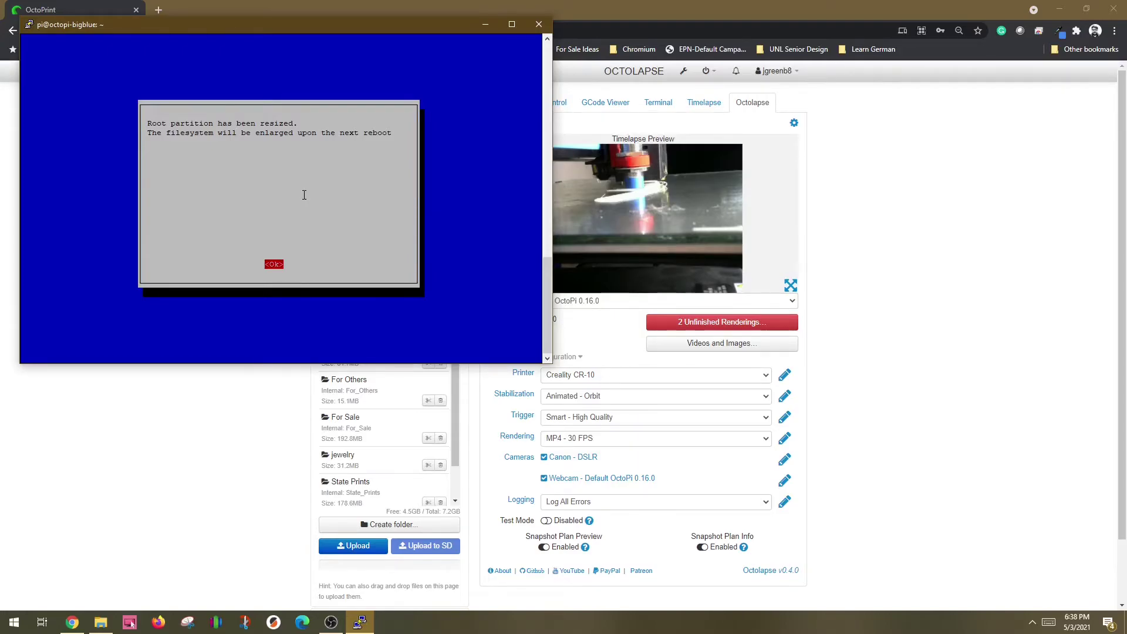
key(Return)
Finish raspi-config and agree to reboot the Pi.
key(Down)
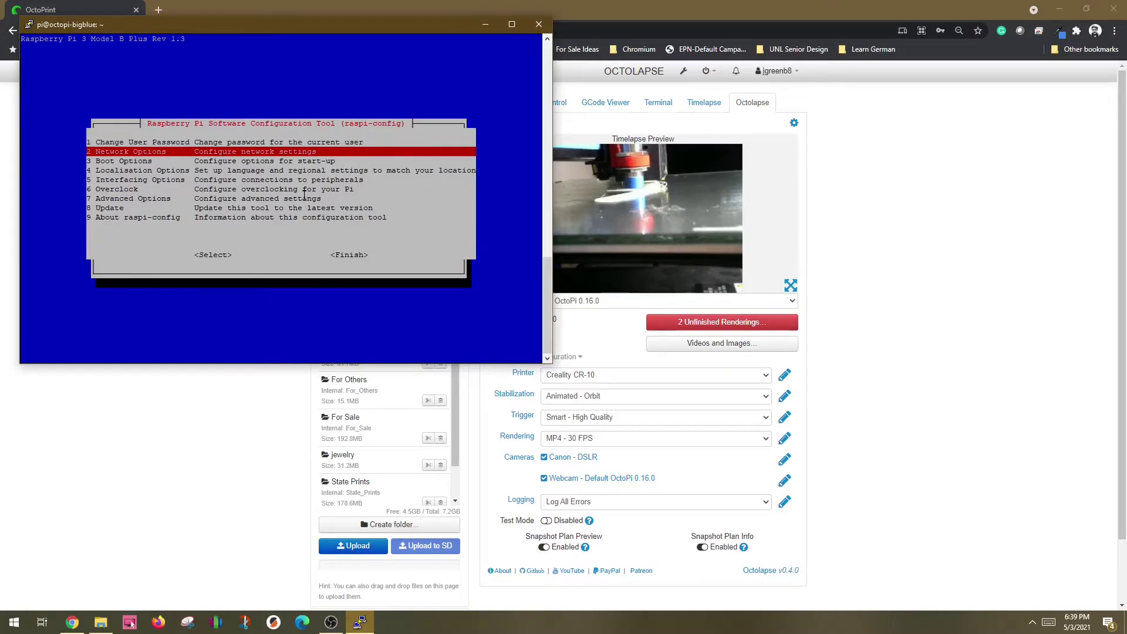
key(Down)
key(Down)
key(Down)
key(Tab)
key(Tab)
key(Return)
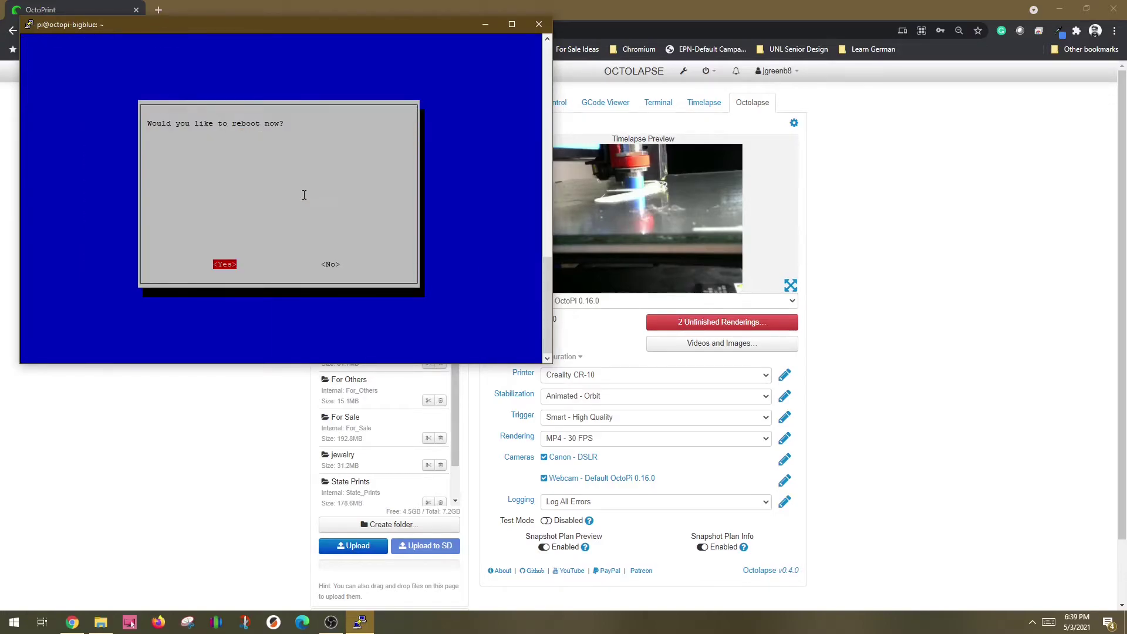
key(Return)
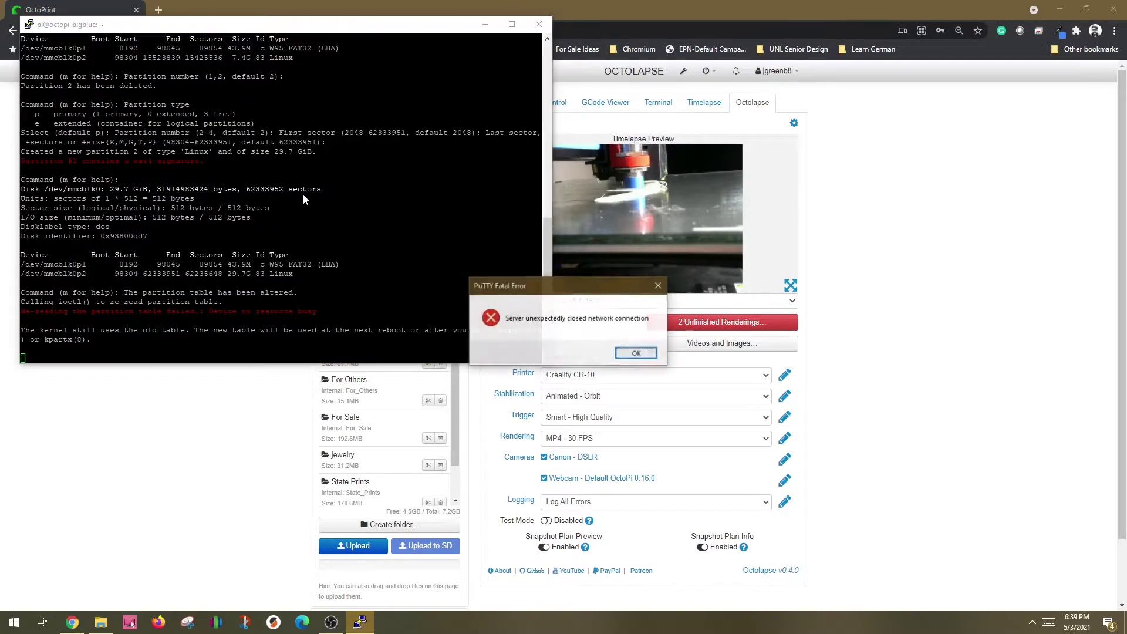
Acknowledge PuTTY's lost-connection error and close the dead terminal, returning to OctoPrint's 29 GB storage view.
click(636, 356)
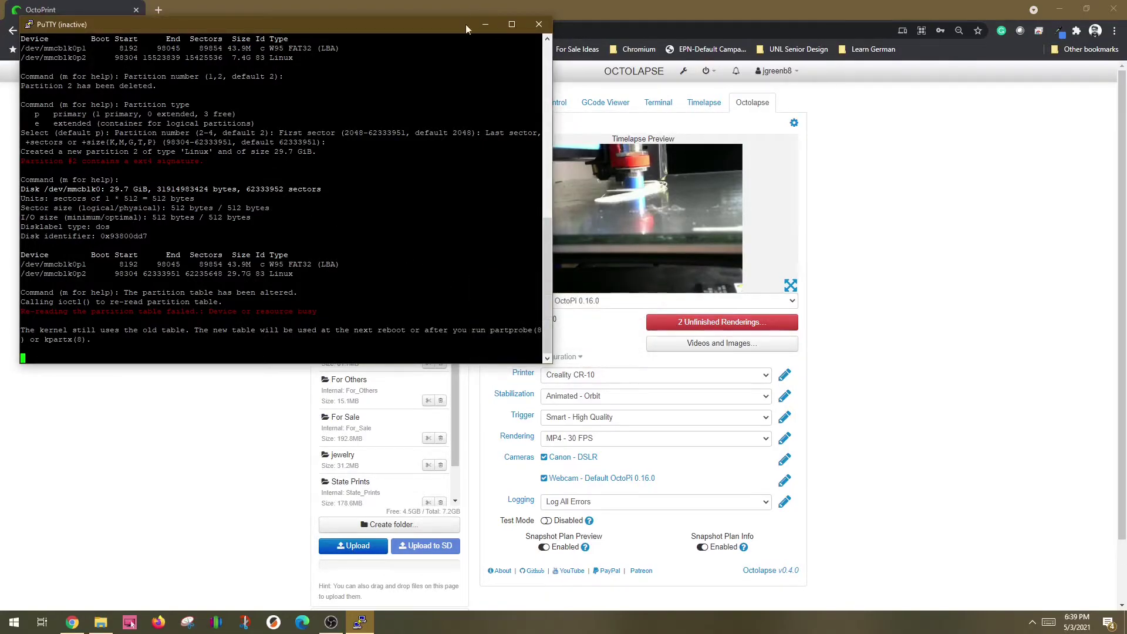
click(538, 24)
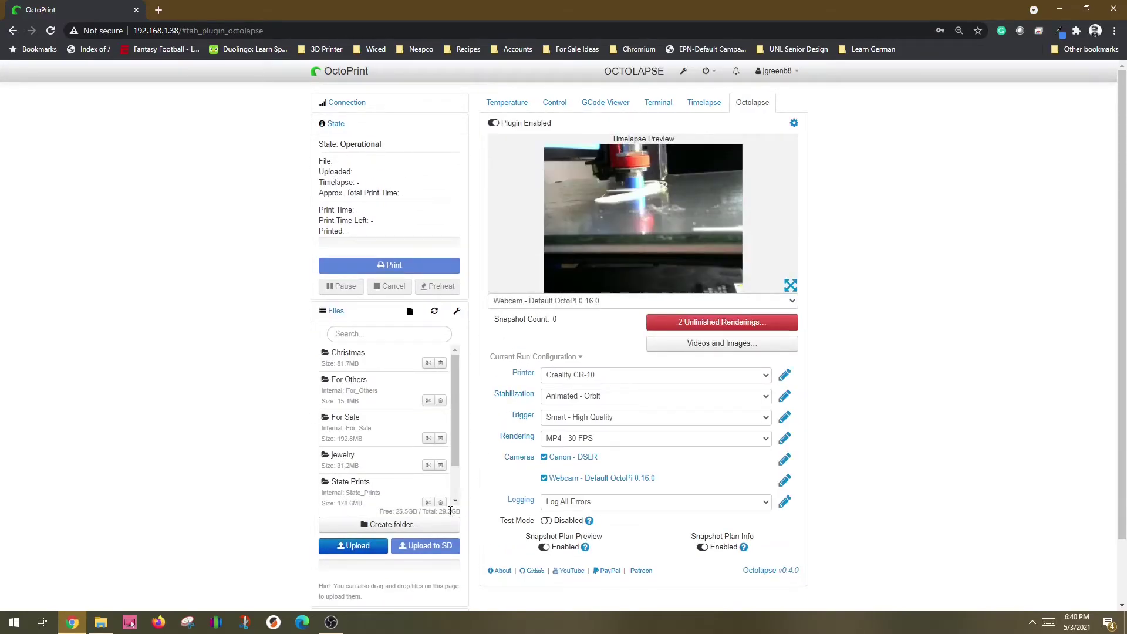
drag(439, 513, 456, 512)
click(893, 391)
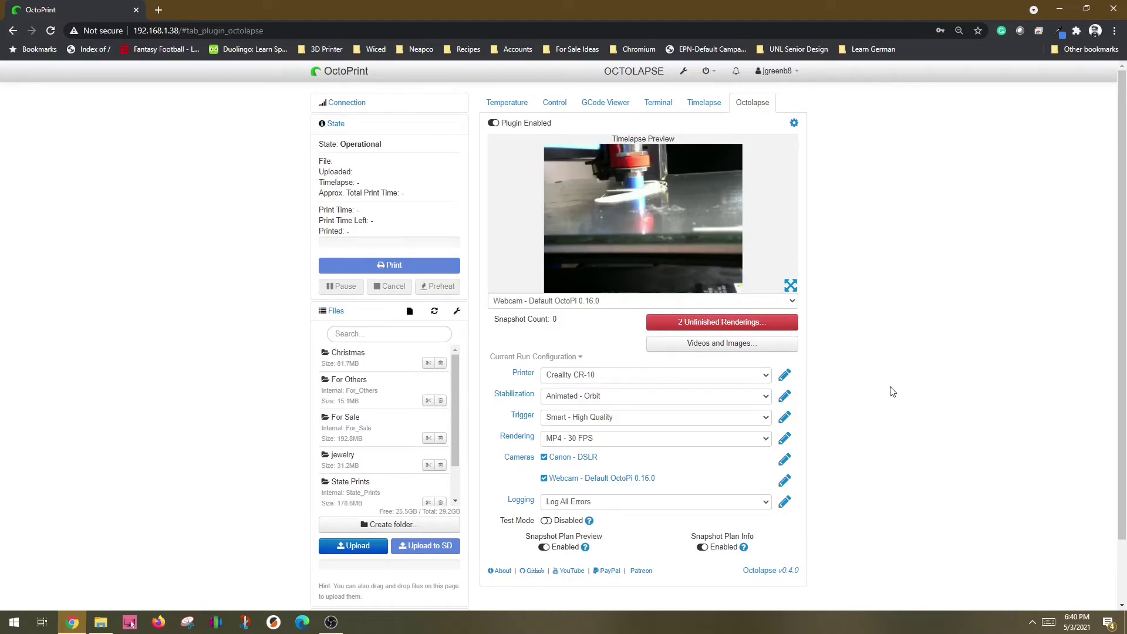